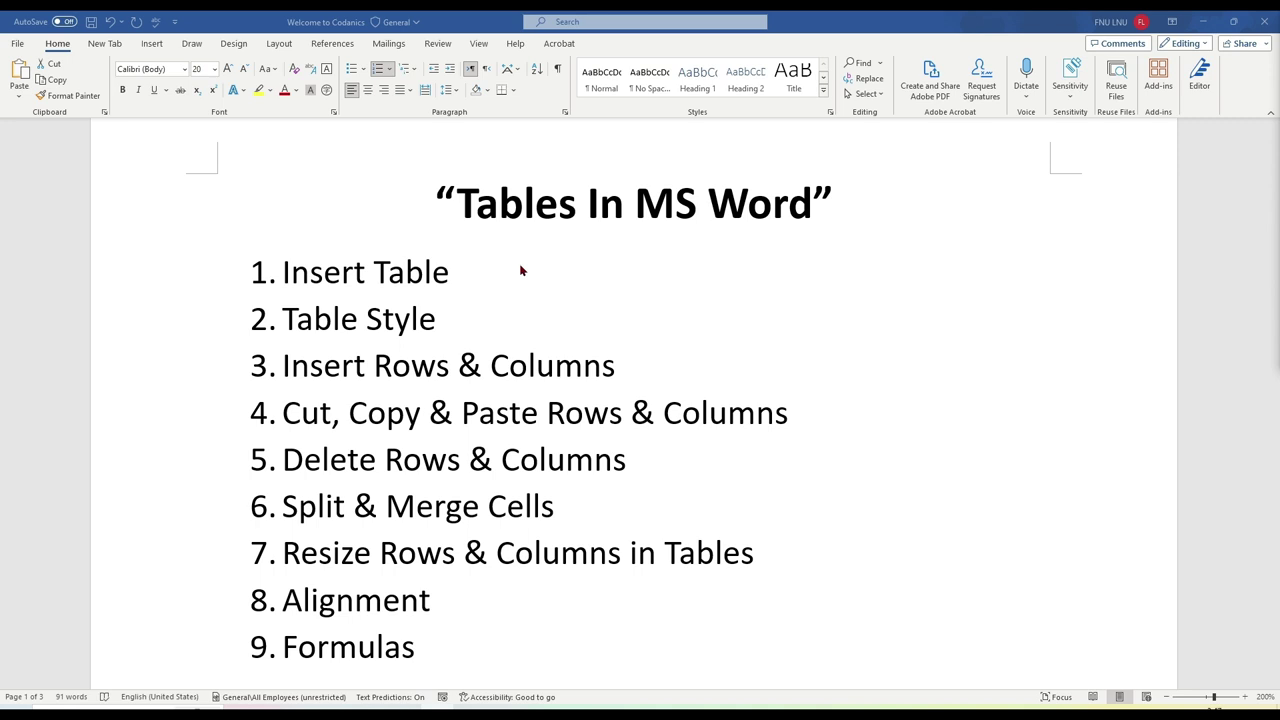
- Move the caret to the top of the blank second page of the document
key("ctrl+Return")
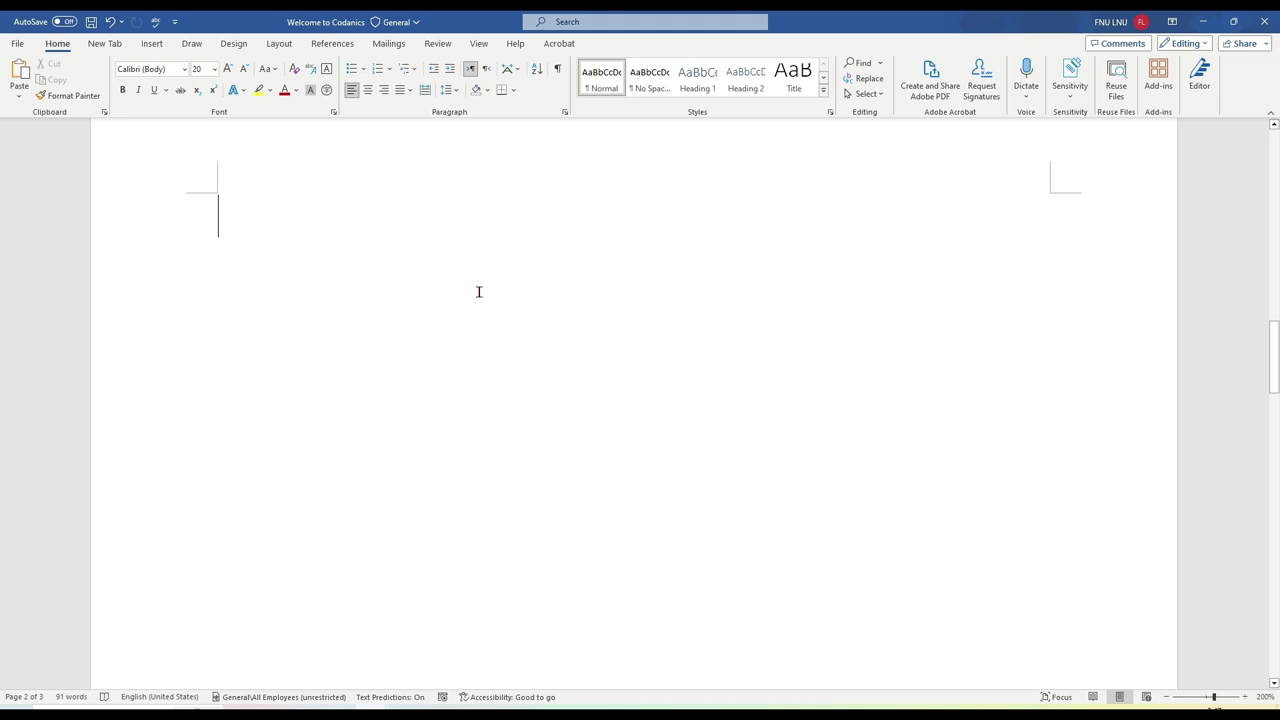
- Open the Table dropdown grid from the Insert ribbon
left_click(153, 45)
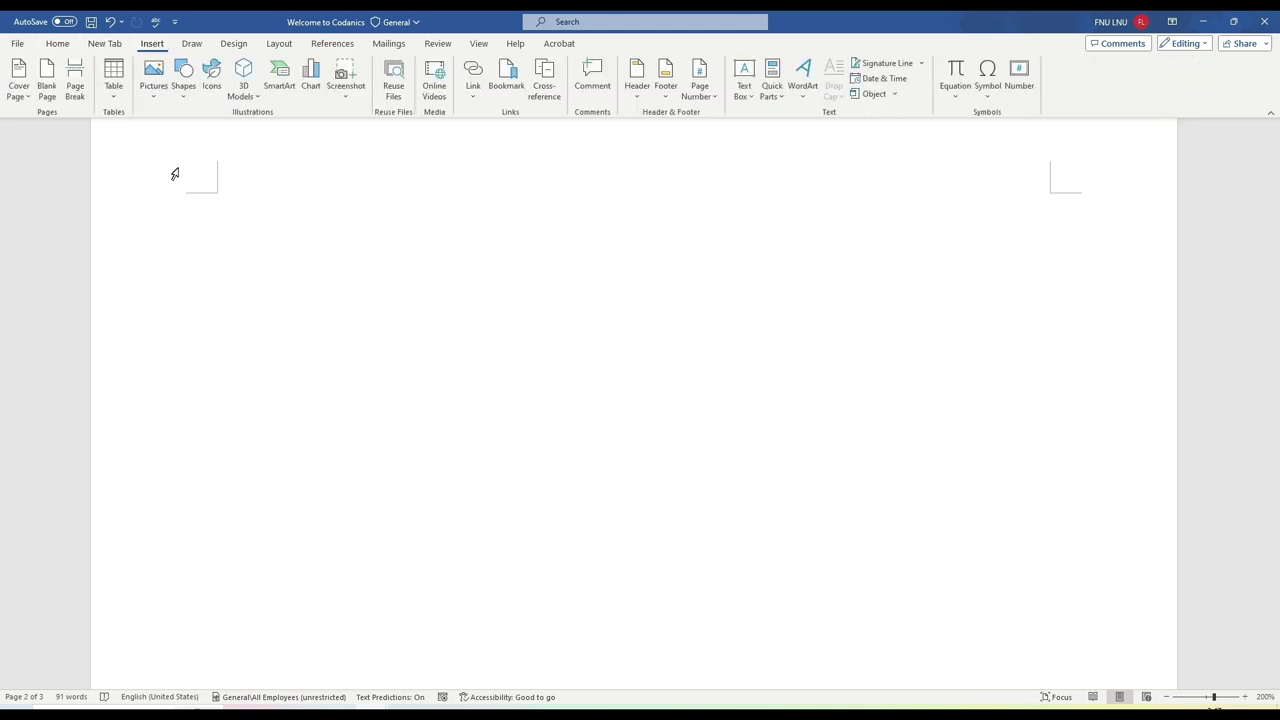
left_click(114, 97)
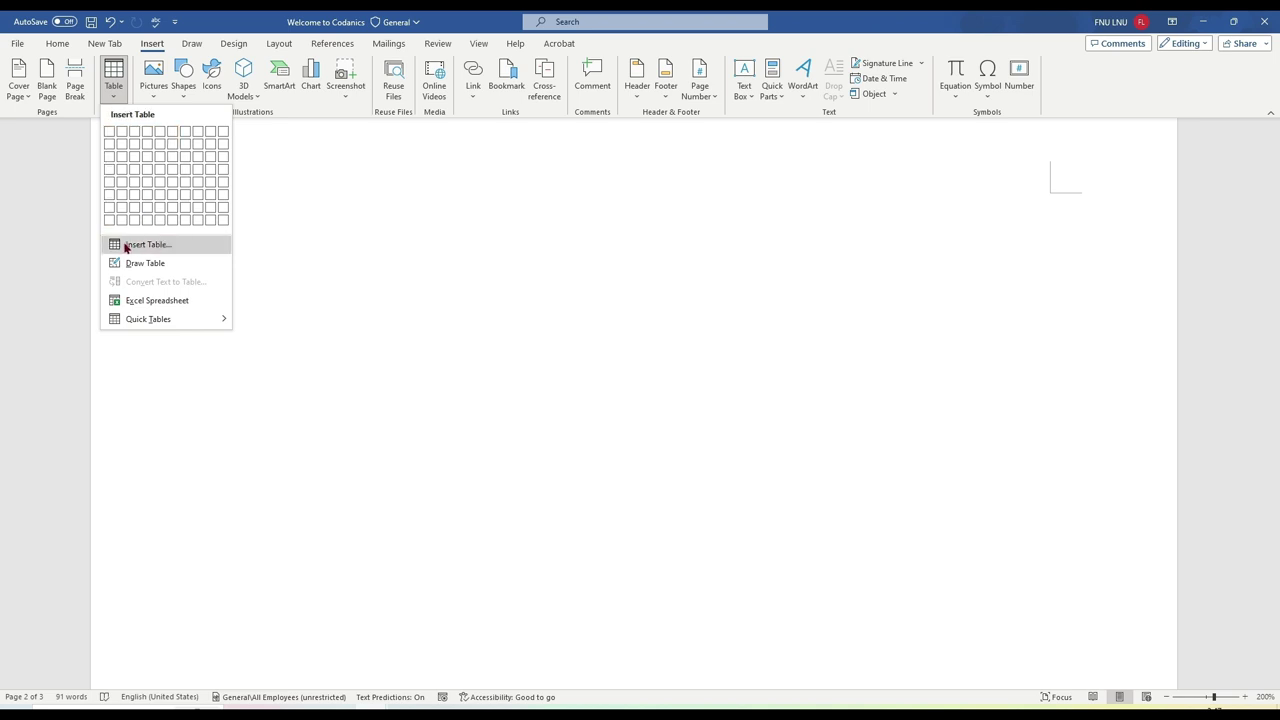
- Create a 5-column by 5-row table through the Insert Table dialog
left_click(163, 246)
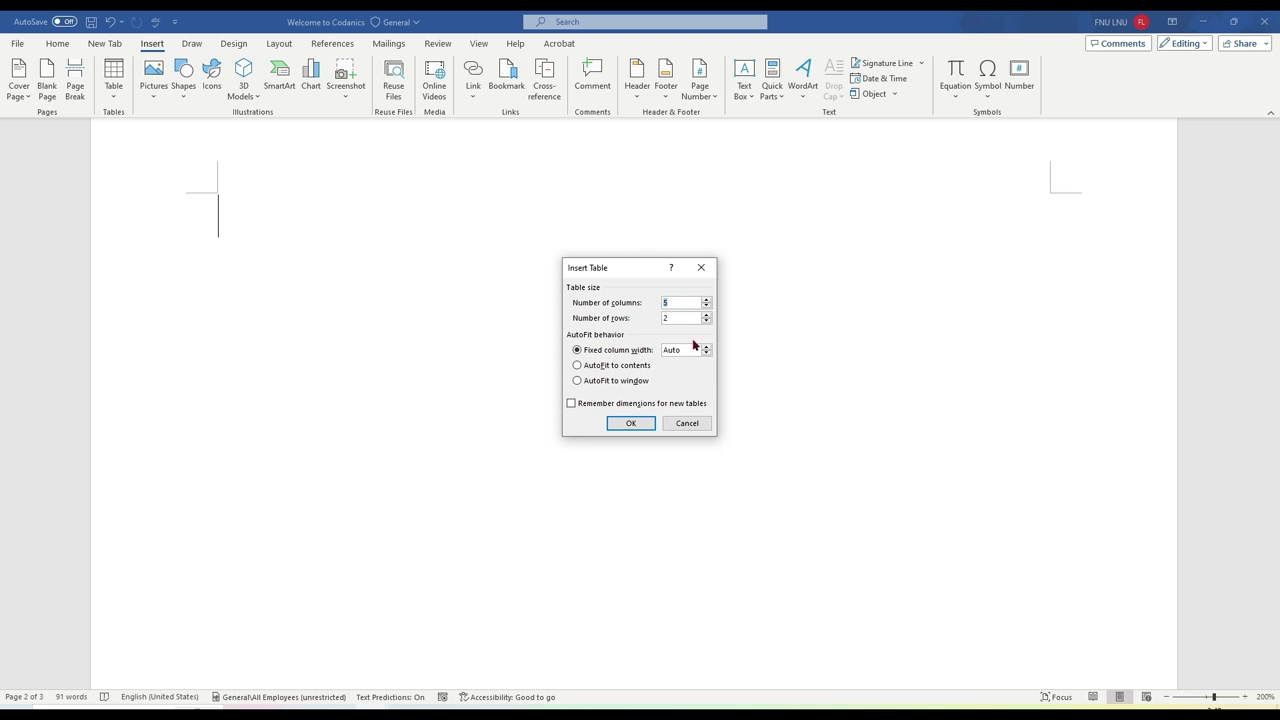
left_click(688, 319)
key("BackSpace")
type("5")
left_click(614, 421)
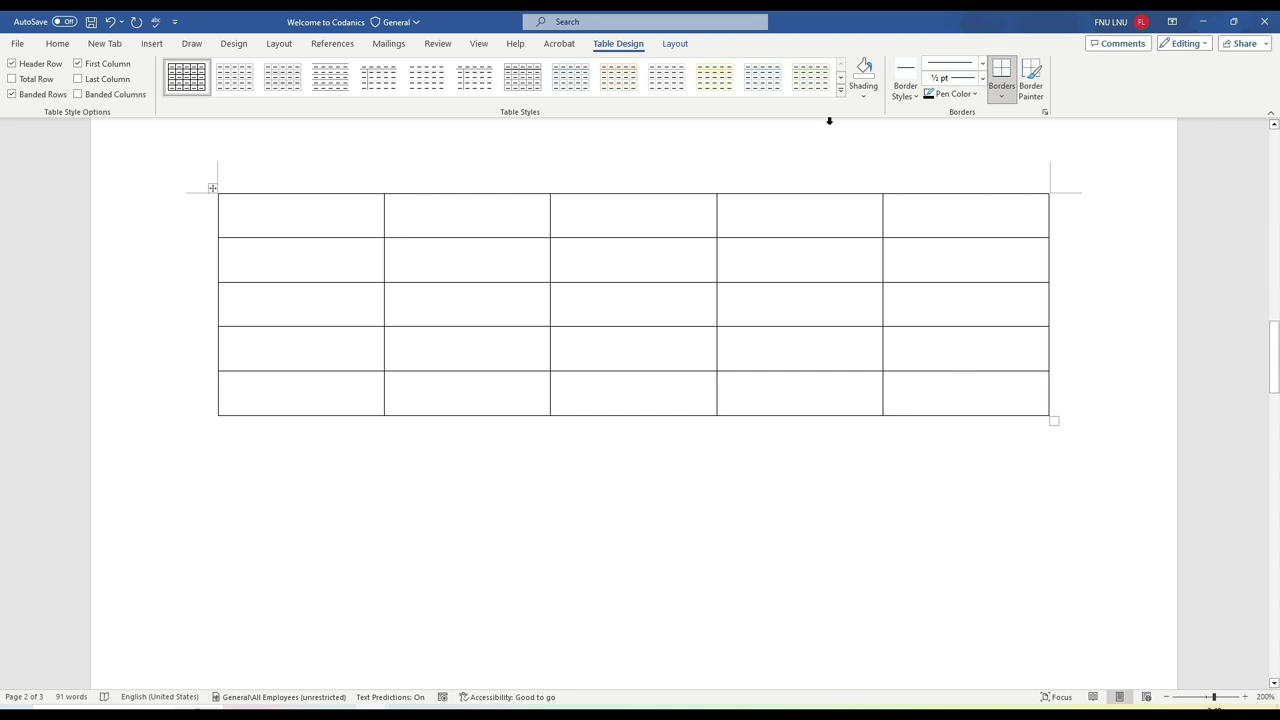
- Apply the Grid Table 5 Dark - Accent 5 style from the Table Styles gallery
left_click(841, 90)
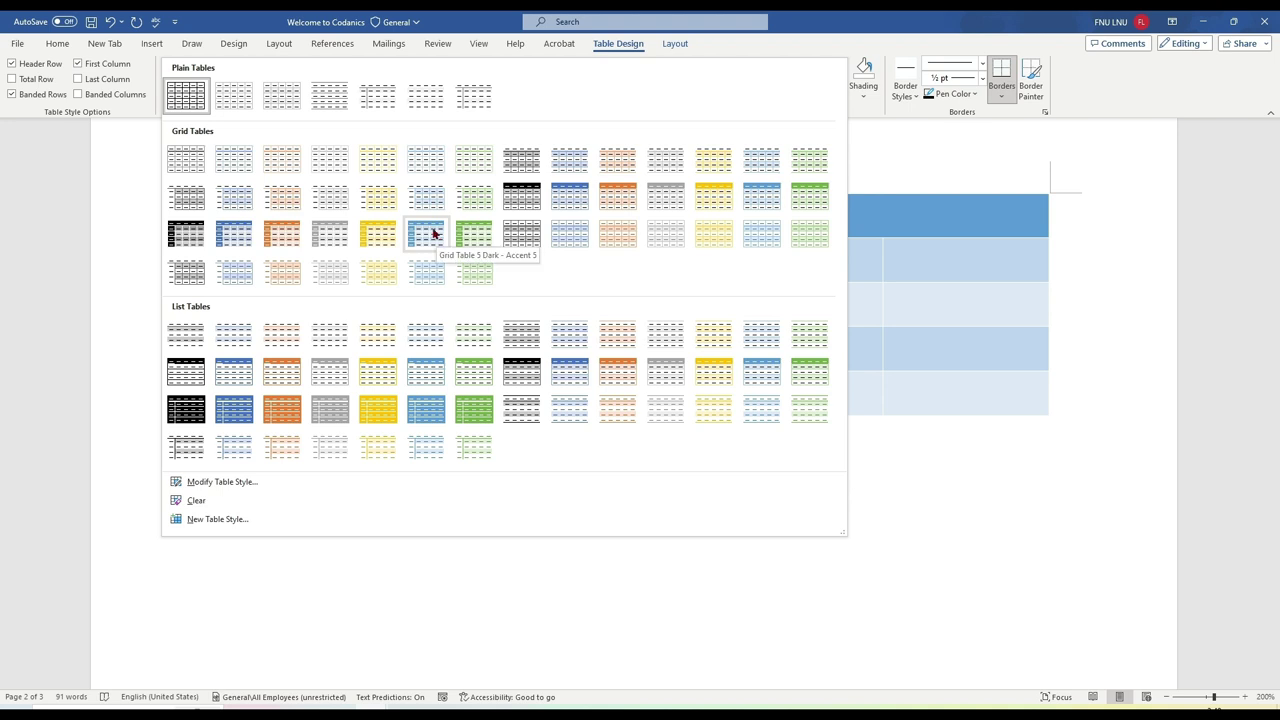
left_click(432, 232)
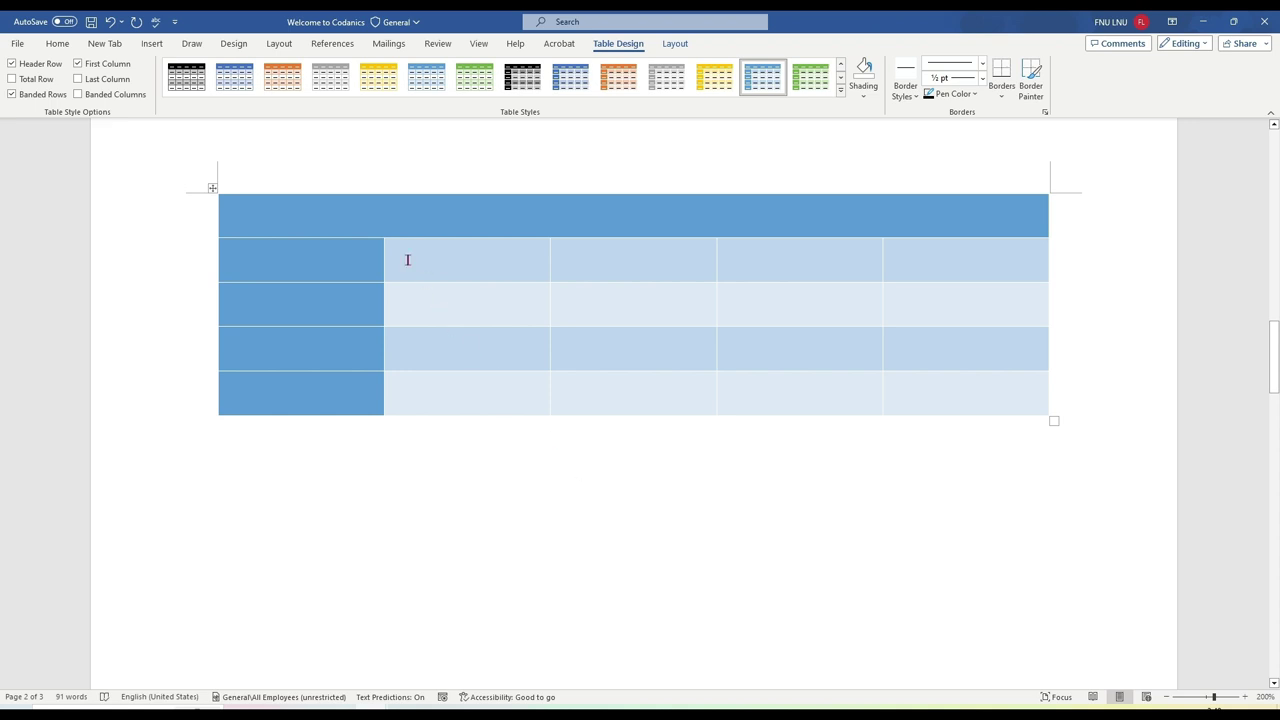
- Turn off Banded Rows, leaving the Total Row and Last Column options cleared
left_click_drag(230, 215, 1000, 215)
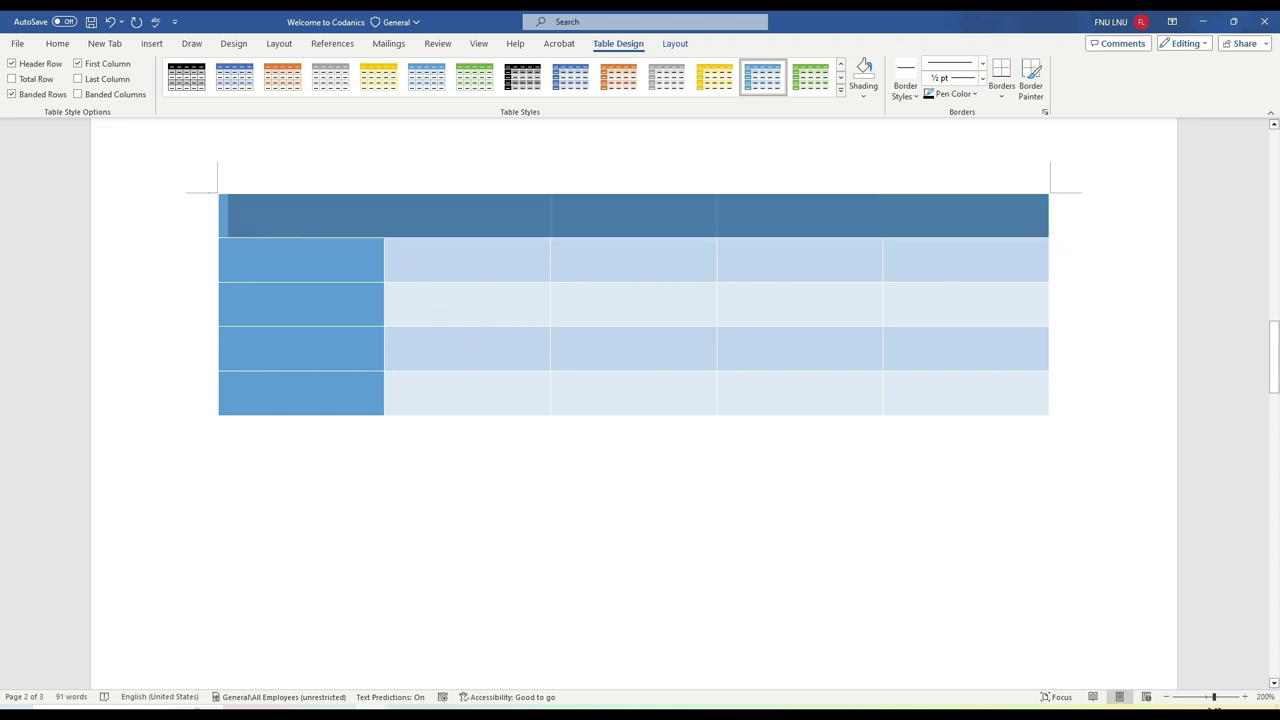
left_click(418, 569)
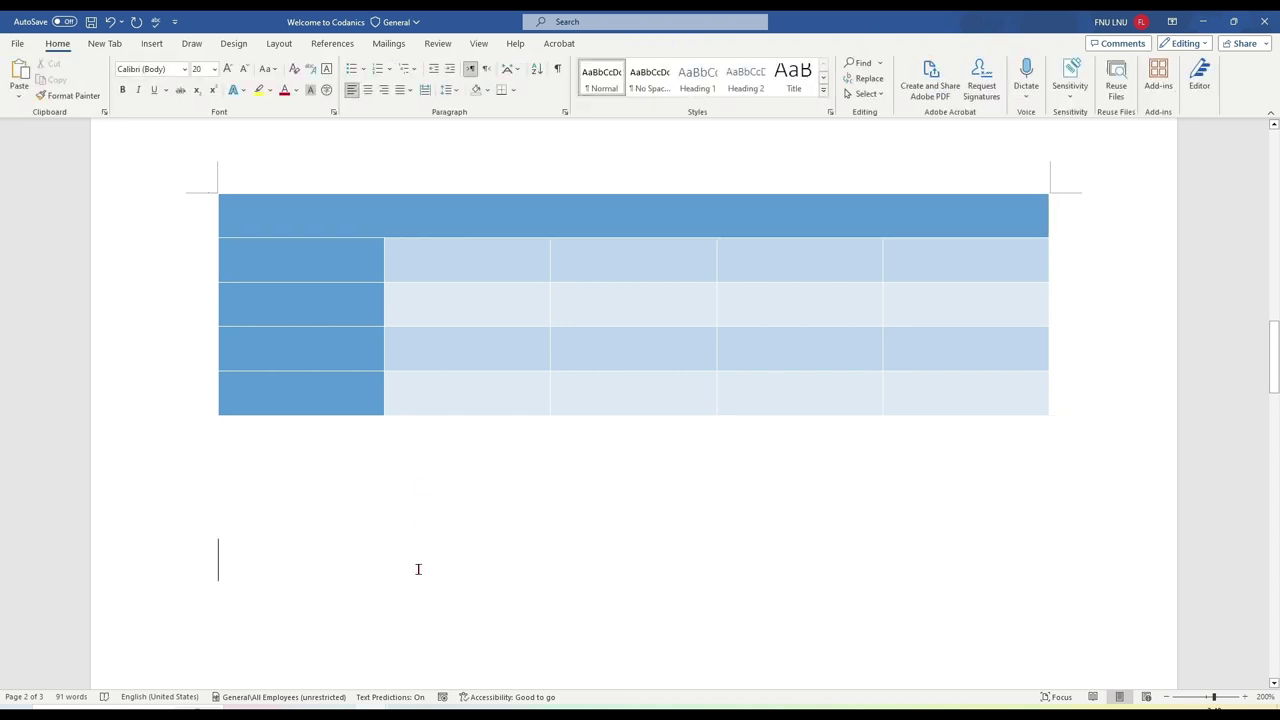
left_click(253, 207)
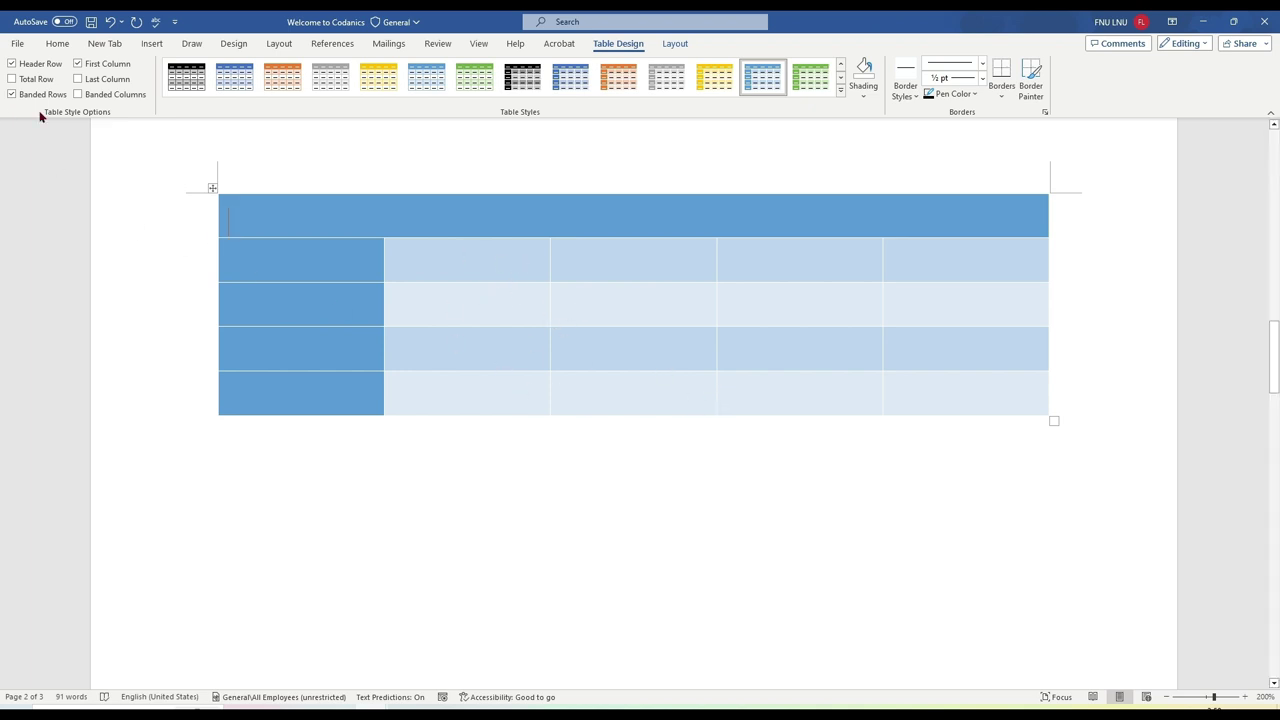
left_click(12, 94)
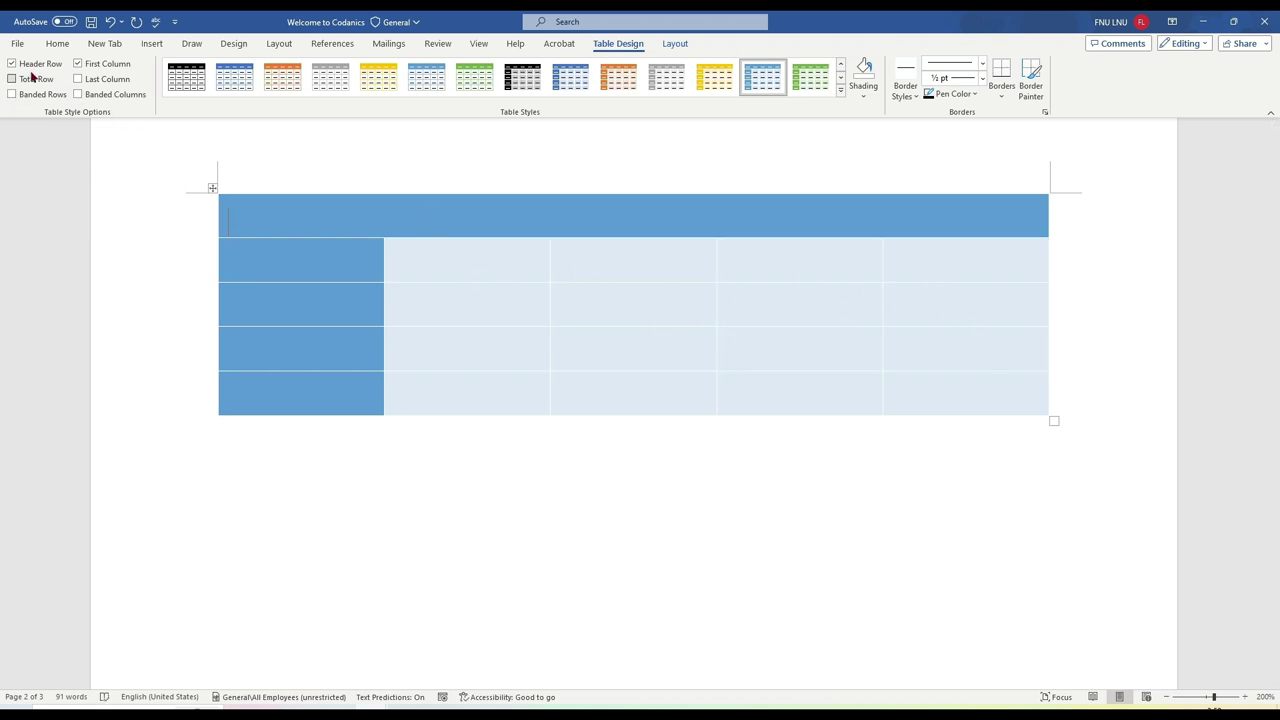
left_click(30, 81)
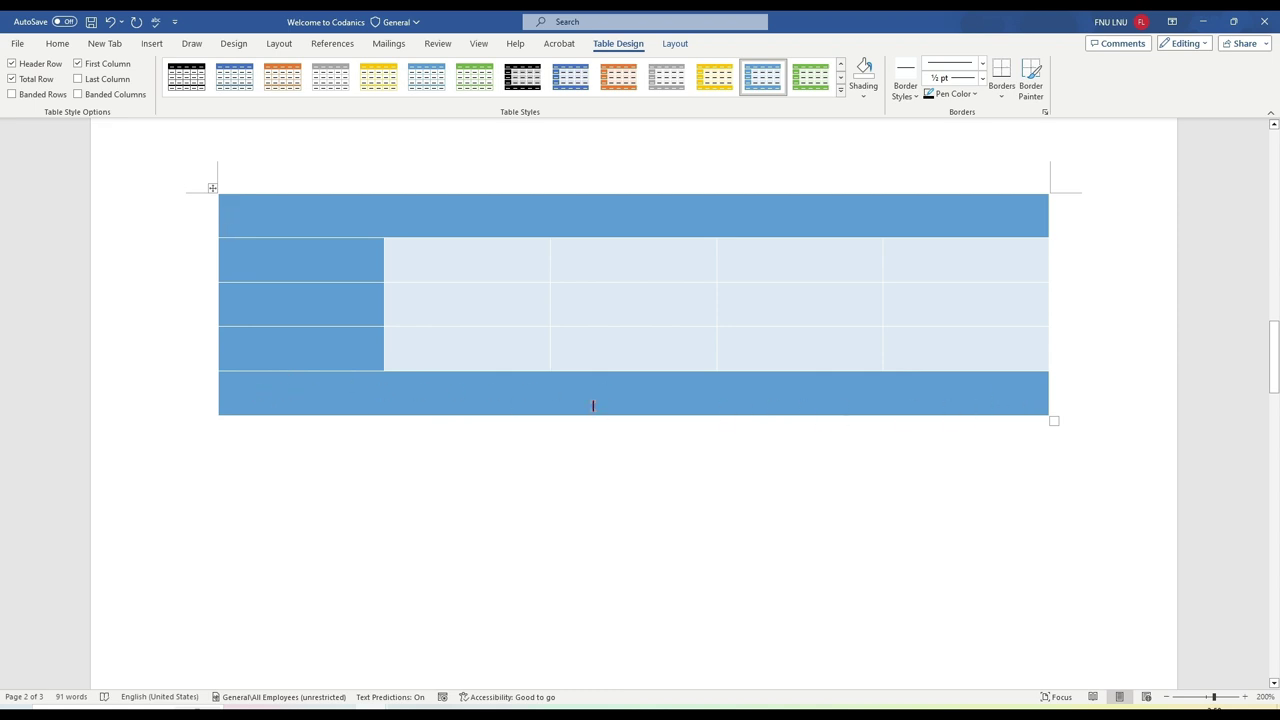
left_click(47, 83)
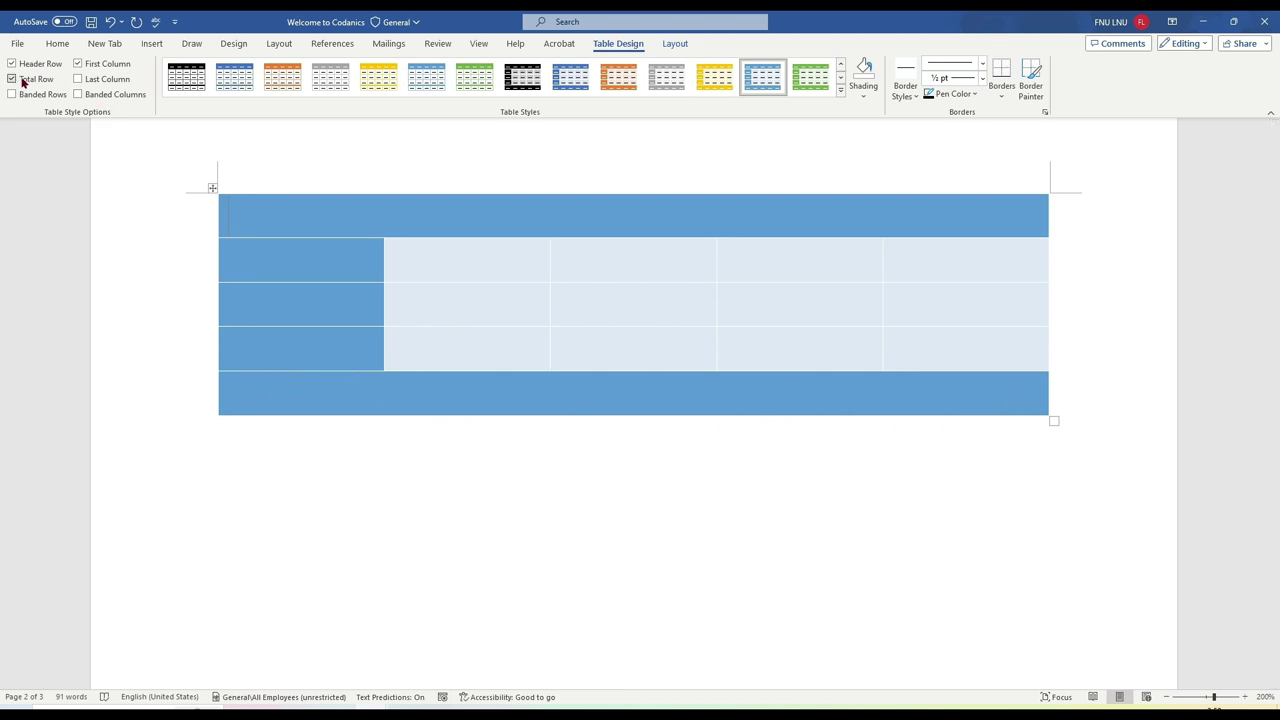
left_click(79, 80)
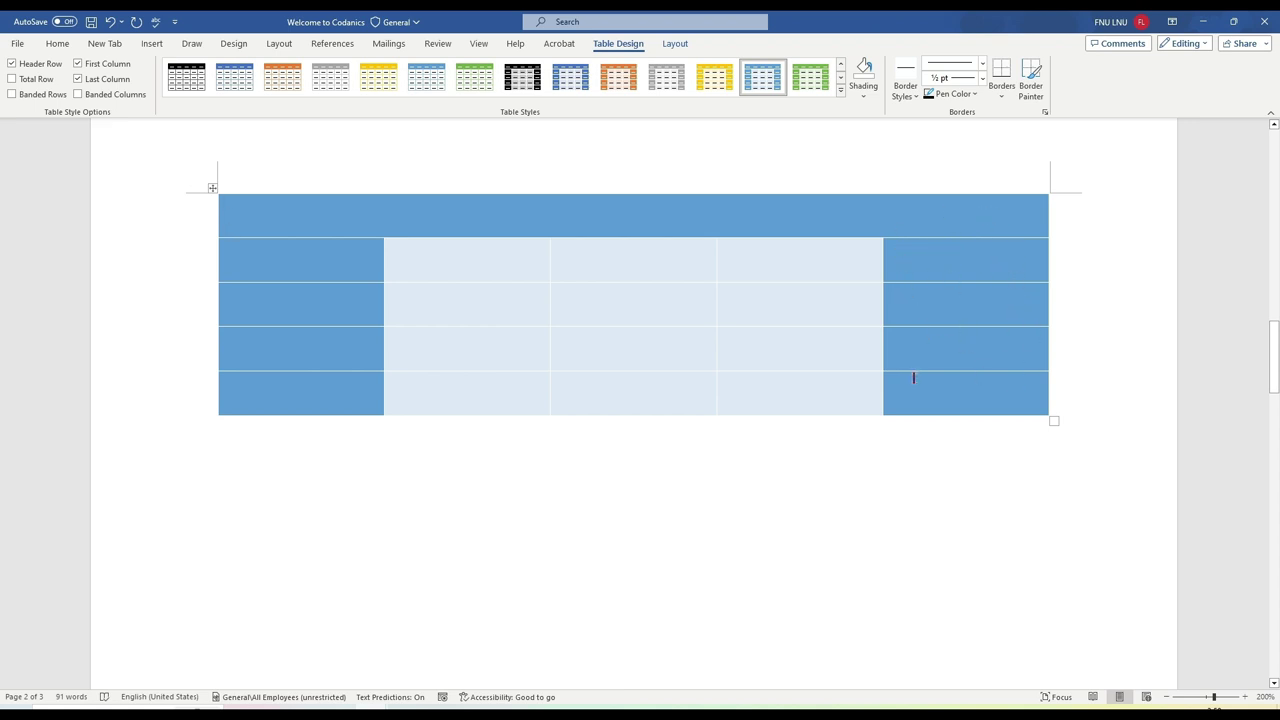
left_click(85, 80)
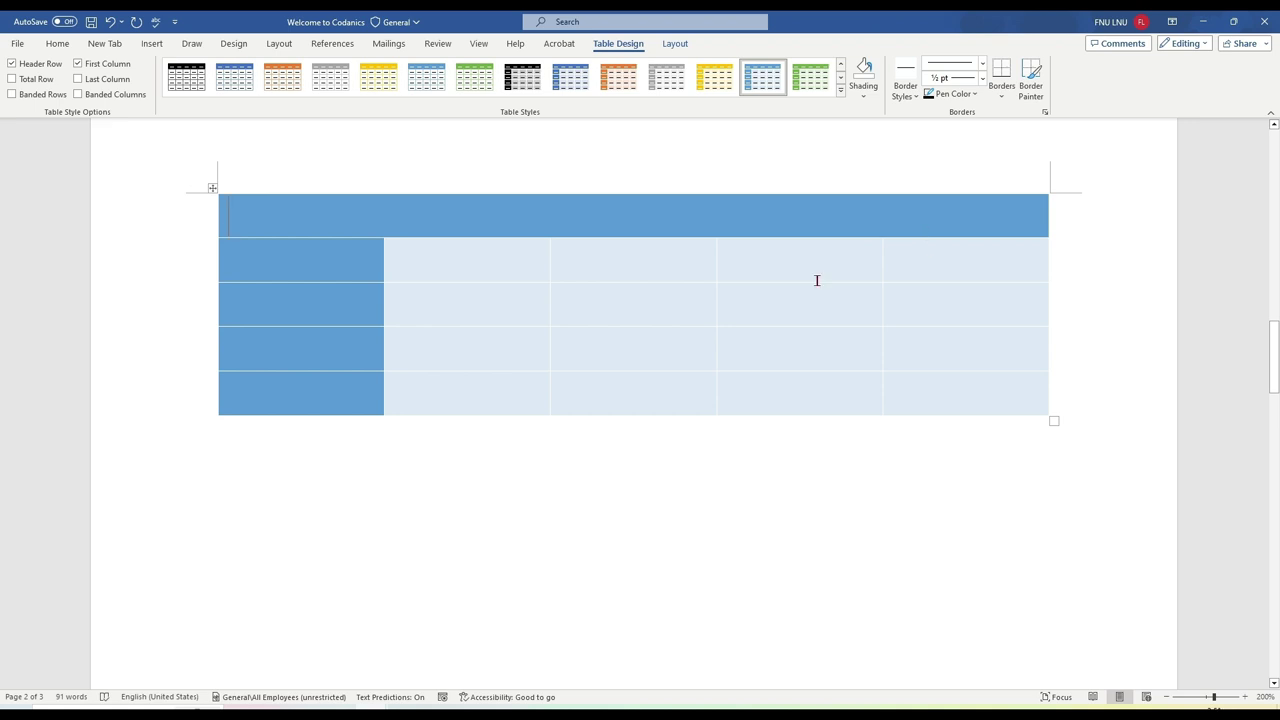
- Apply the plain Table Grid style and place the caret in the first cell
left_click(843, 92)
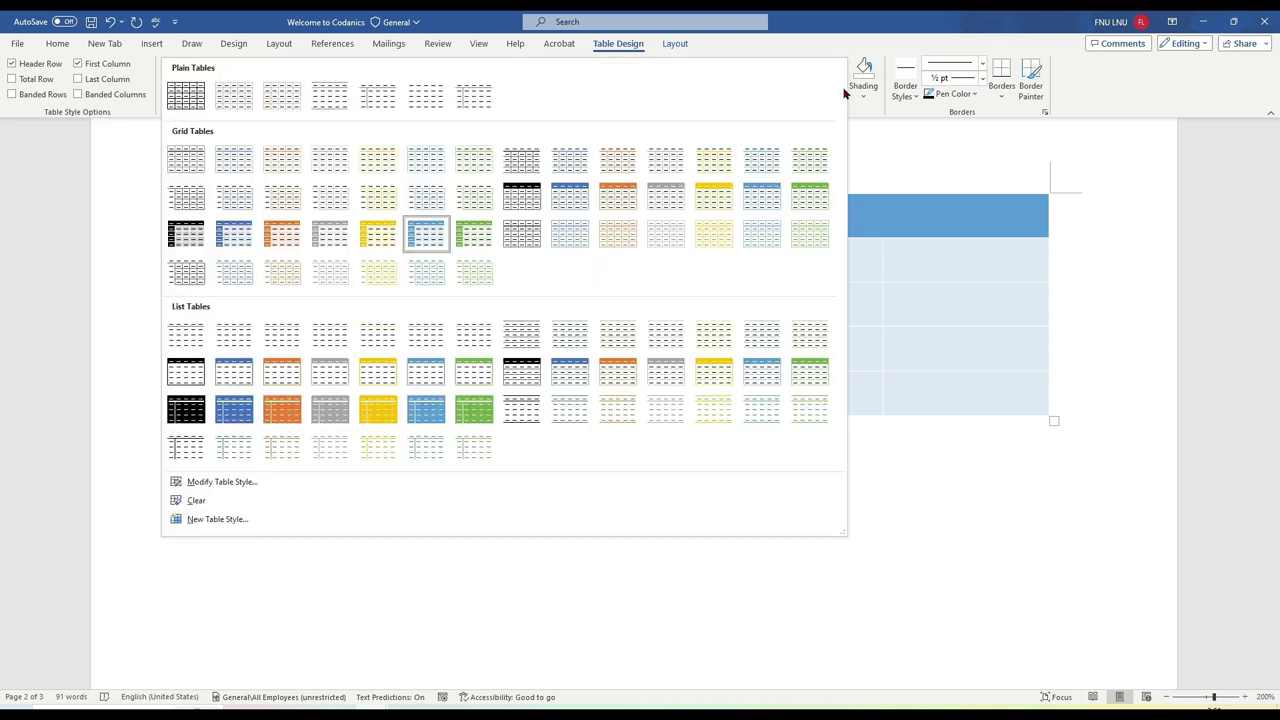
left_click(186, 95)
left_click(488, 568)
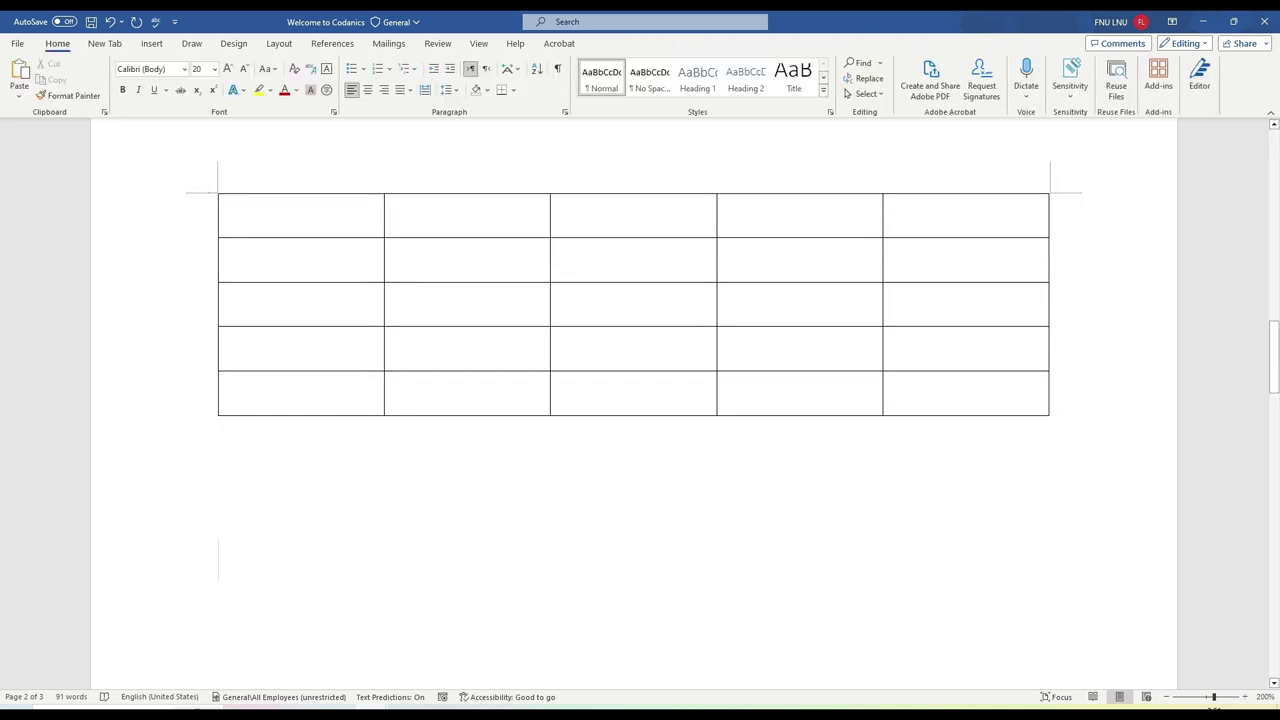
left_click(267, 214)
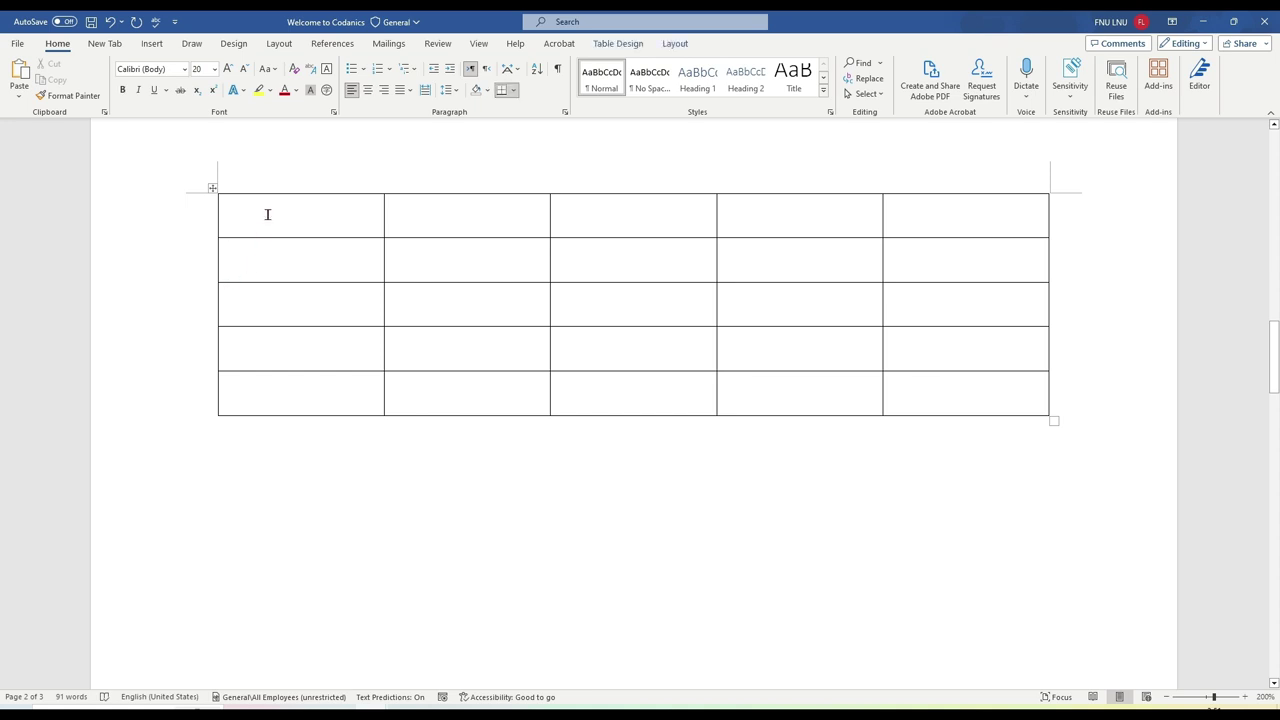
- Enter Col 1, 2, 3, 4 and 5 across the five header cells
type("Co")
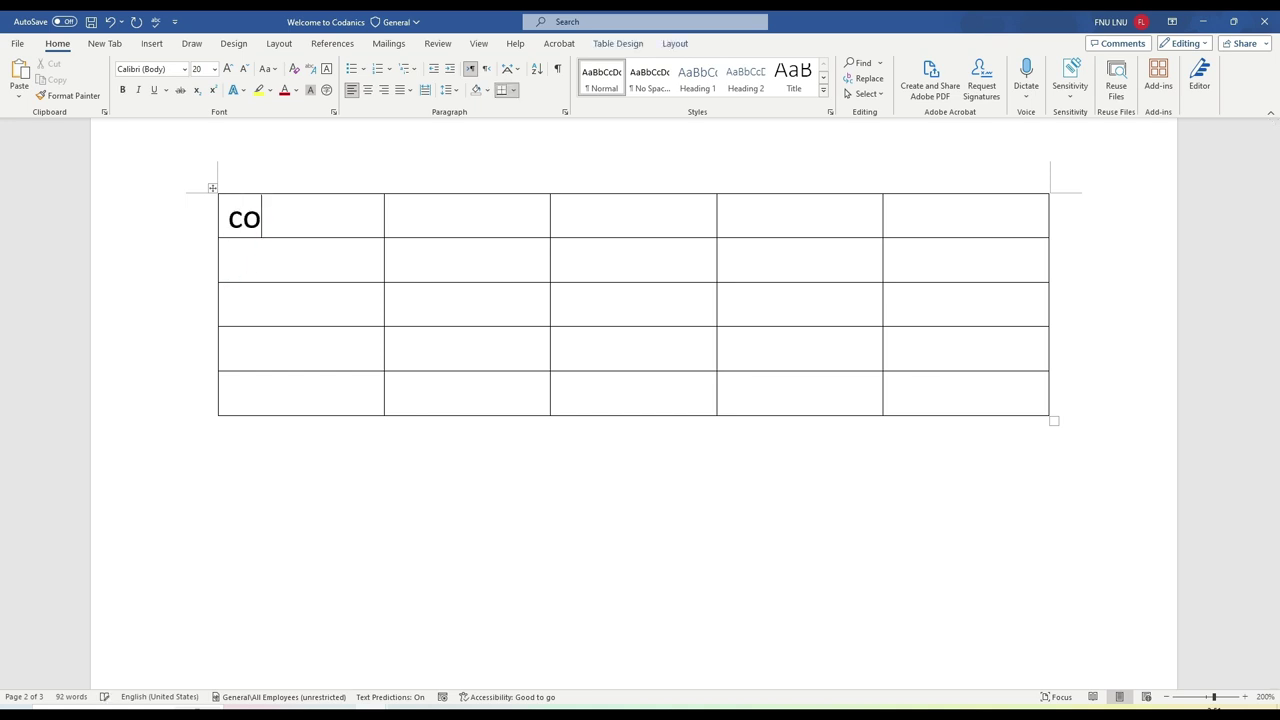
type("l 1")
key("Tab")
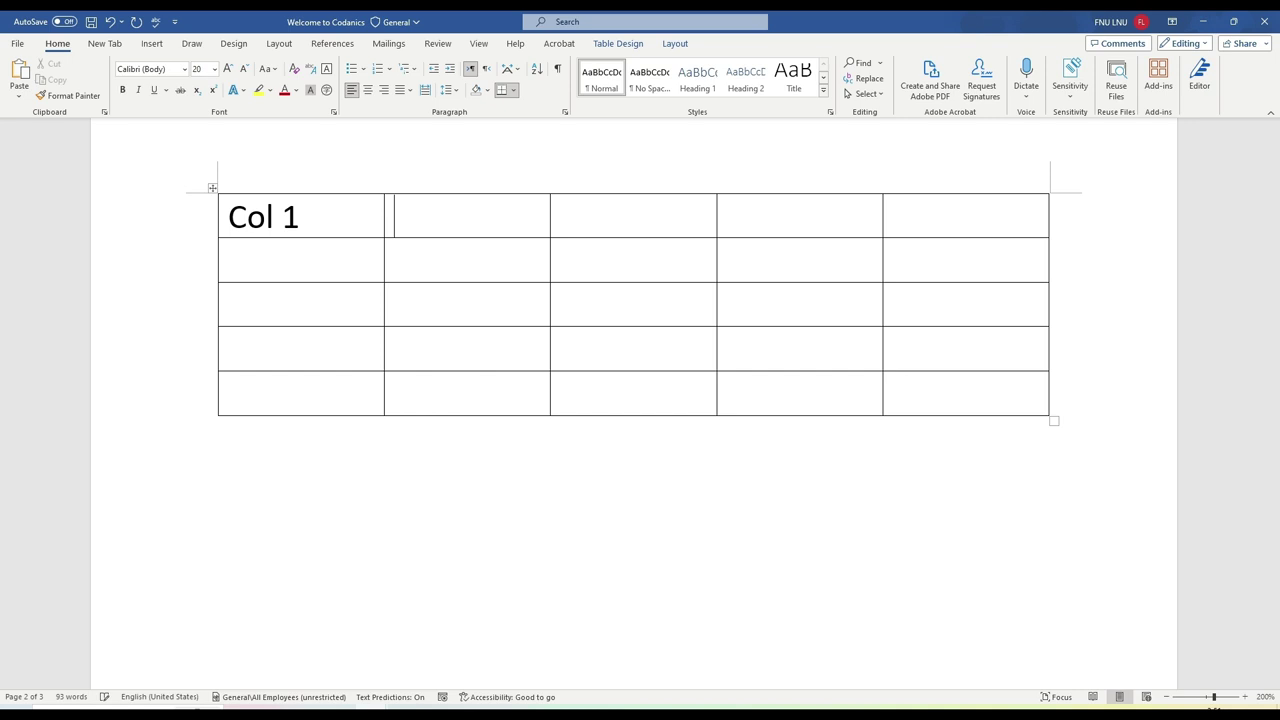
type("2")
key("Tab")
type("3")
key("Tab")
type("4")
key("Tab")
type("5")
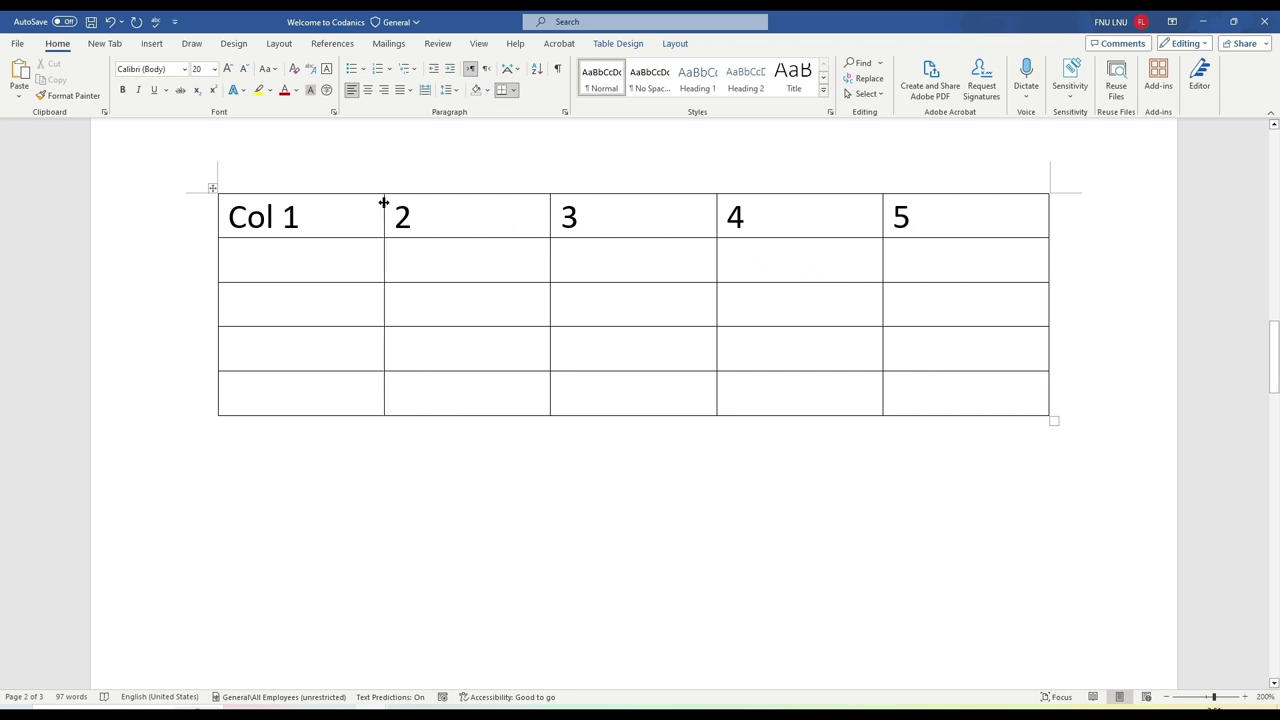
mouse_move(385, 189)
left_click(385, 189)
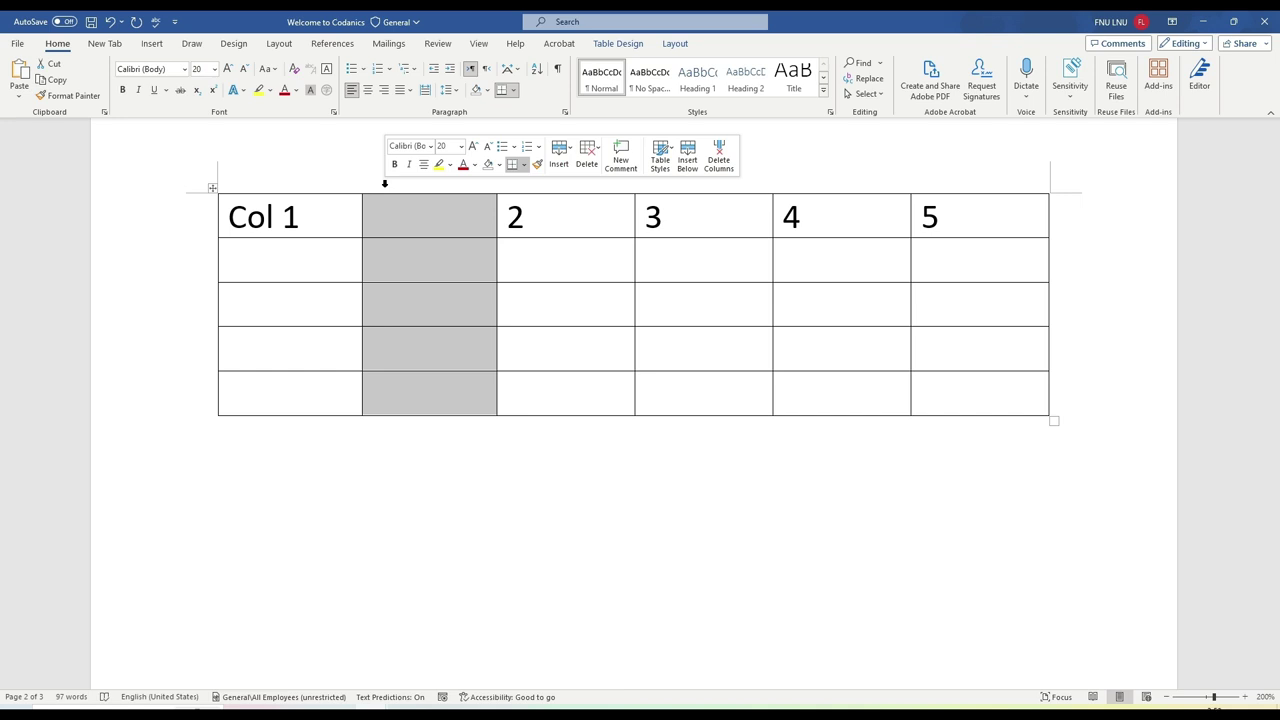
key("ctrl+y")
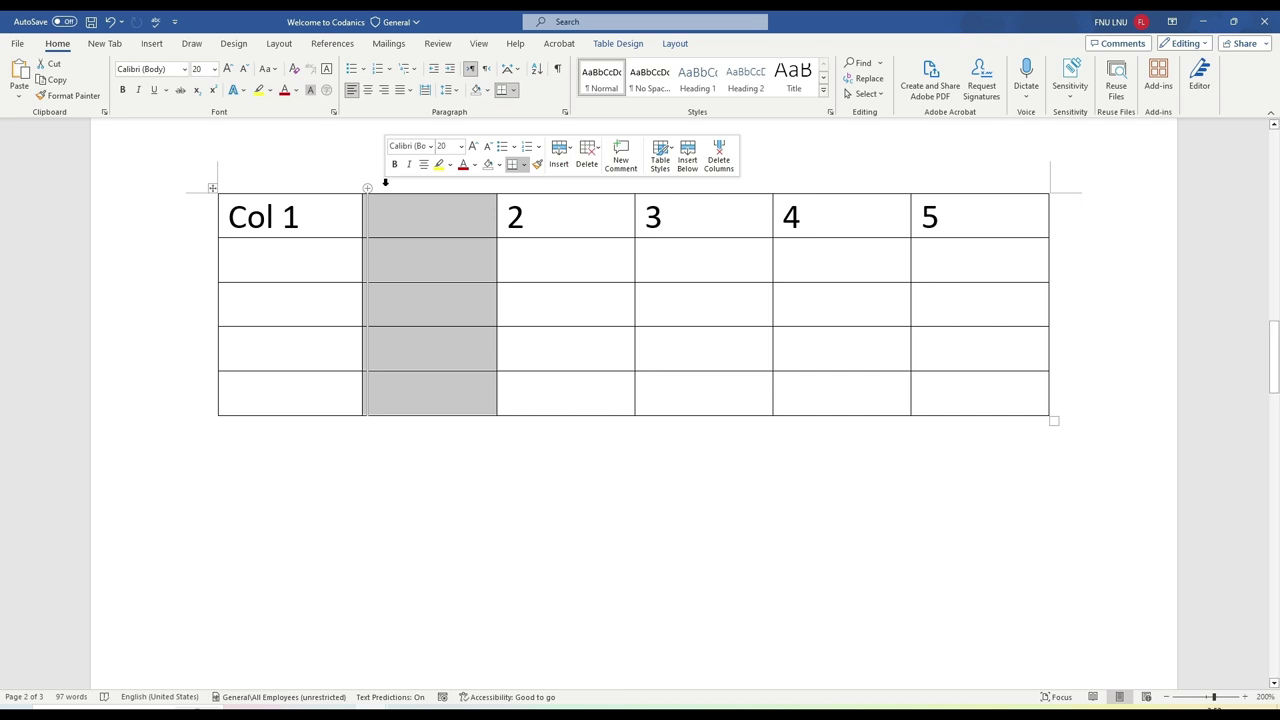
left_click(630, 209)
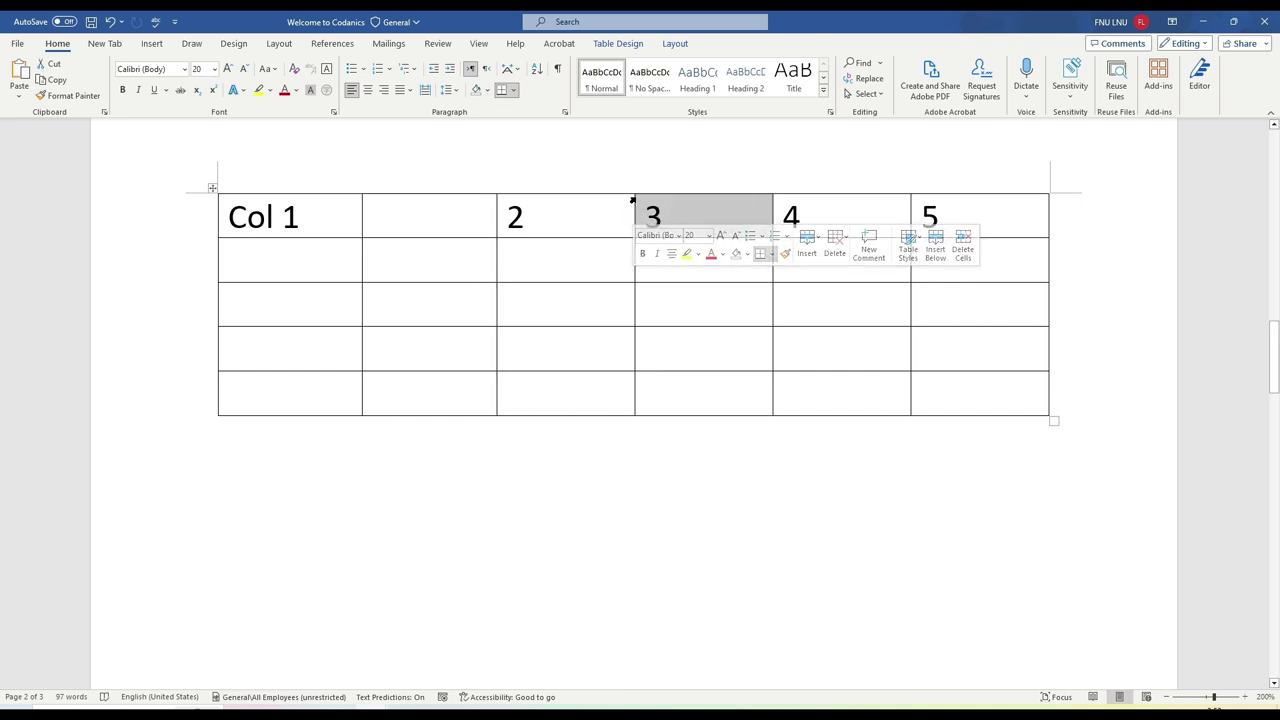
mouse_move(630, 190)
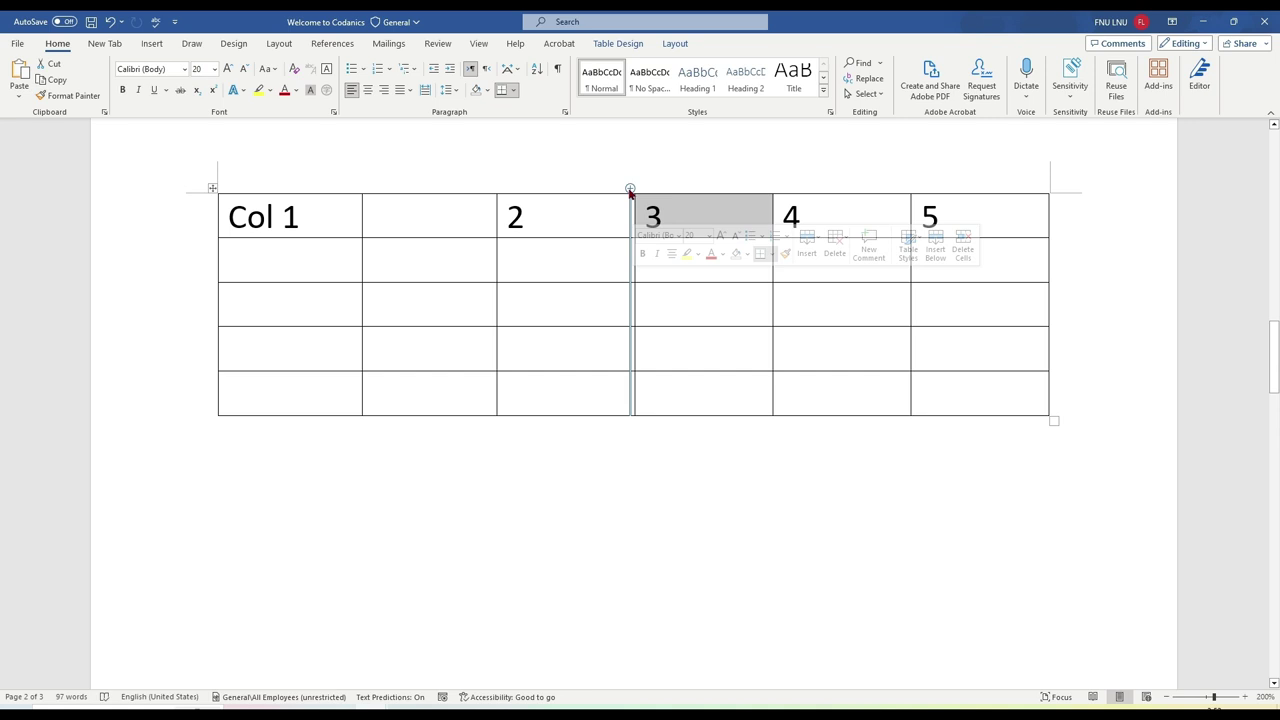
left_click(630, 189)
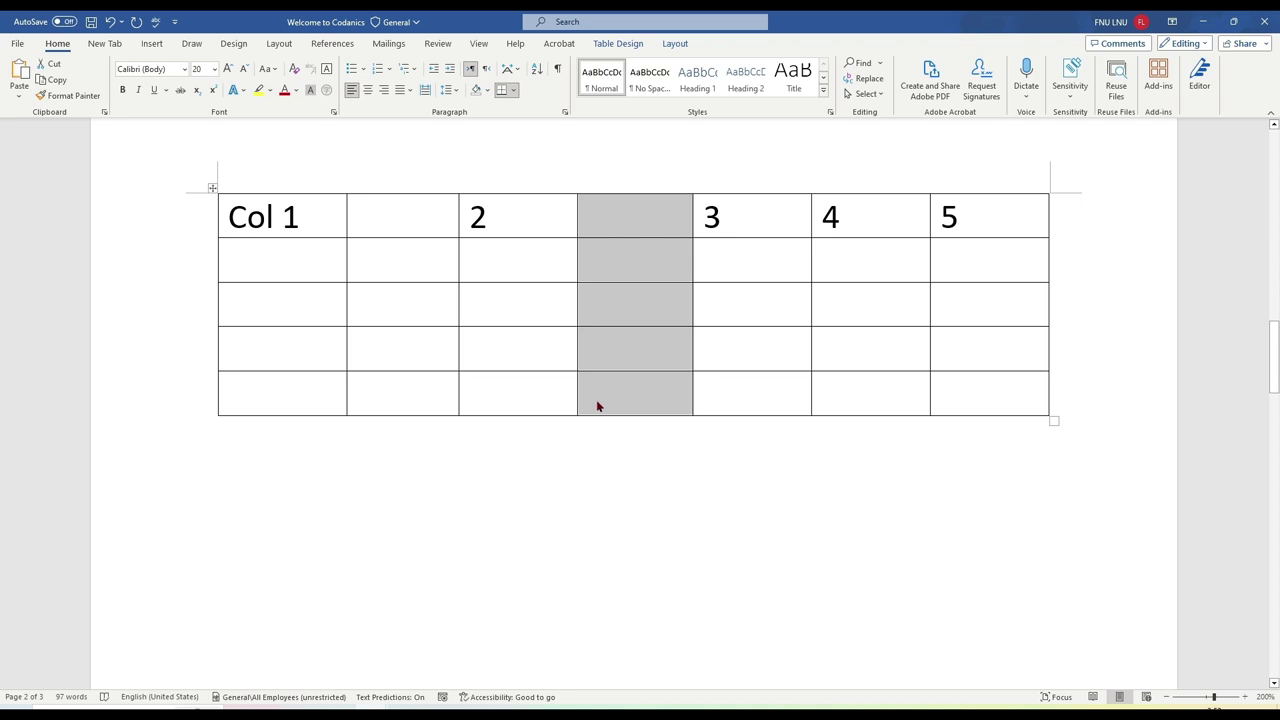
key("ctrl+z")
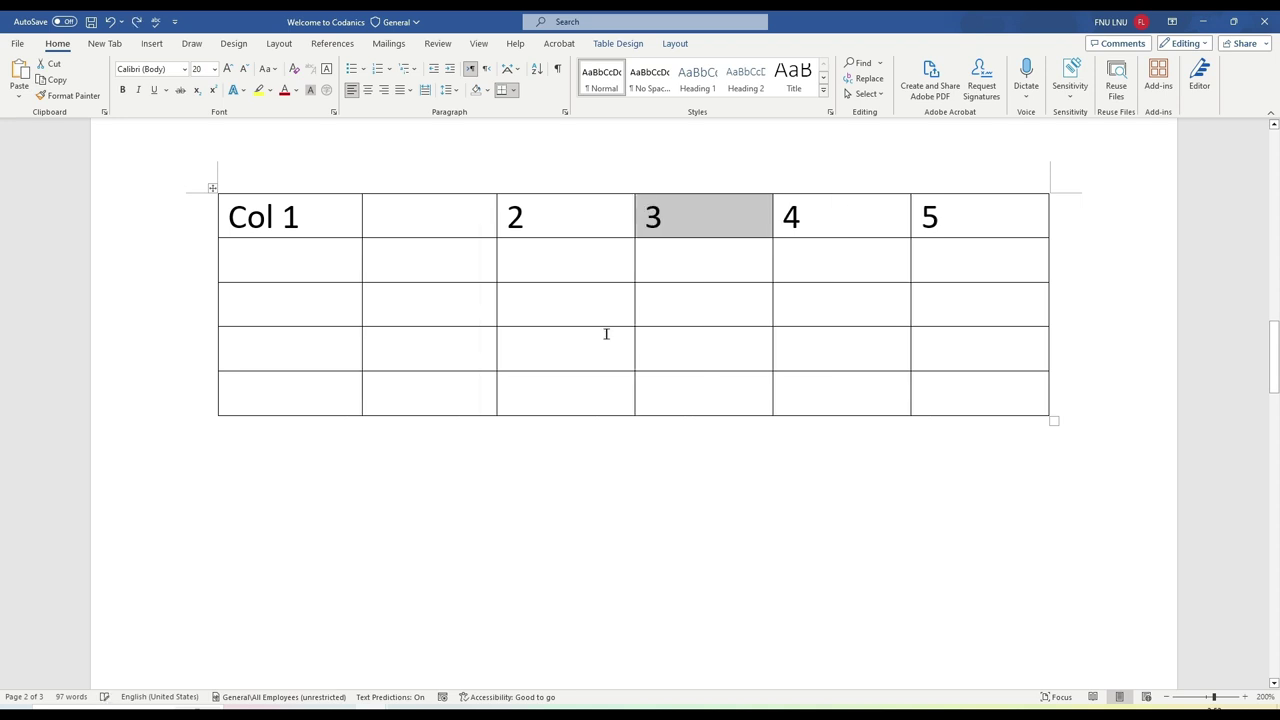
key("ctrl+z")
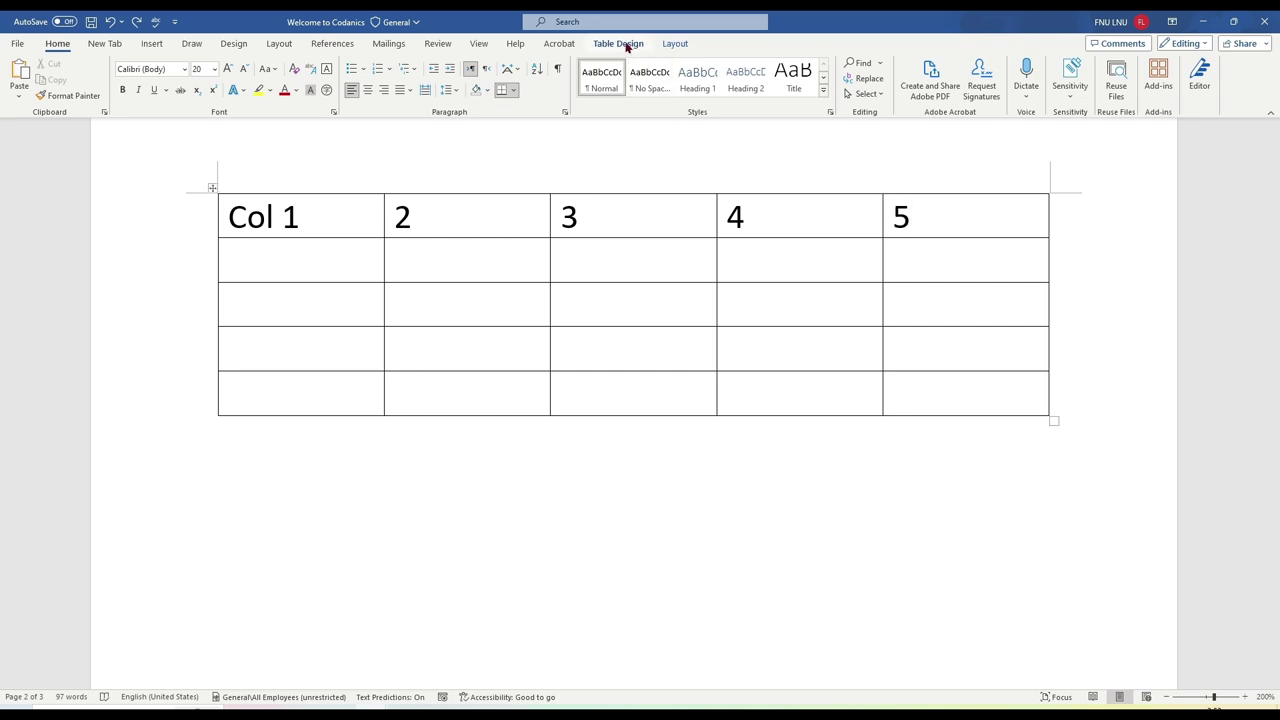
- Show the table Layout tools and put the caret in the cell below 2
left_click(675, 45)
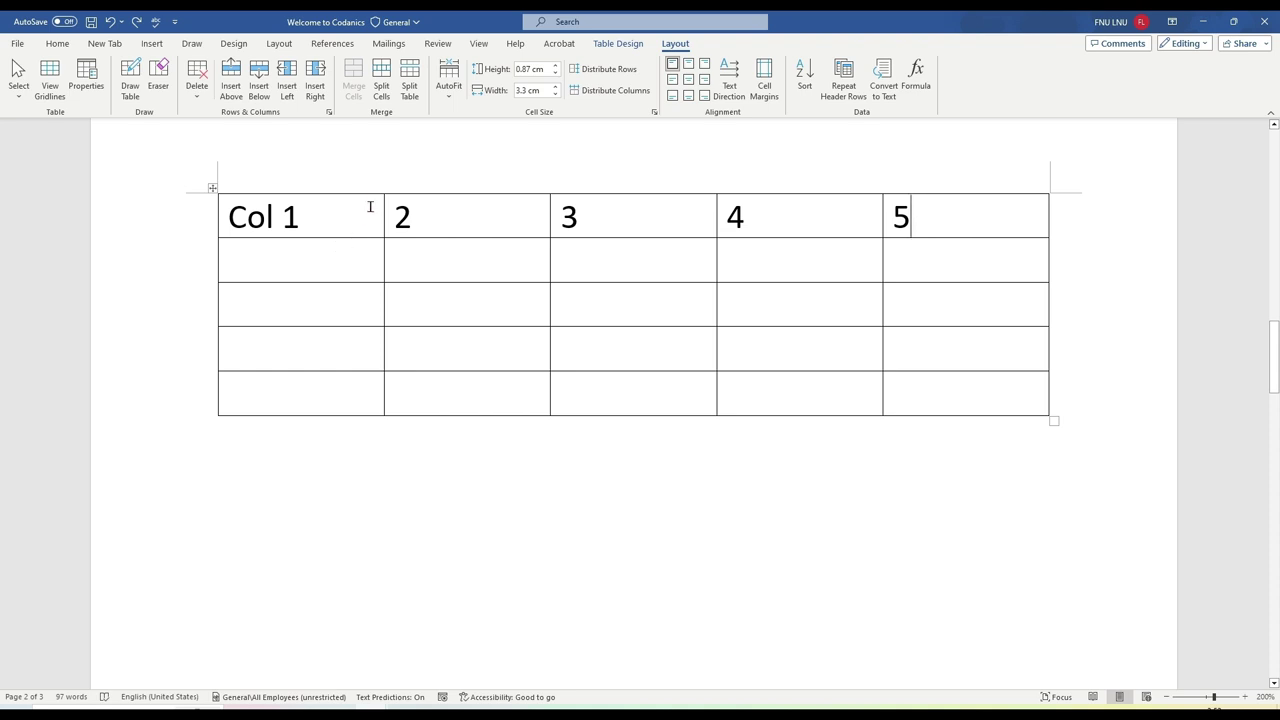
left_click(357, 257)
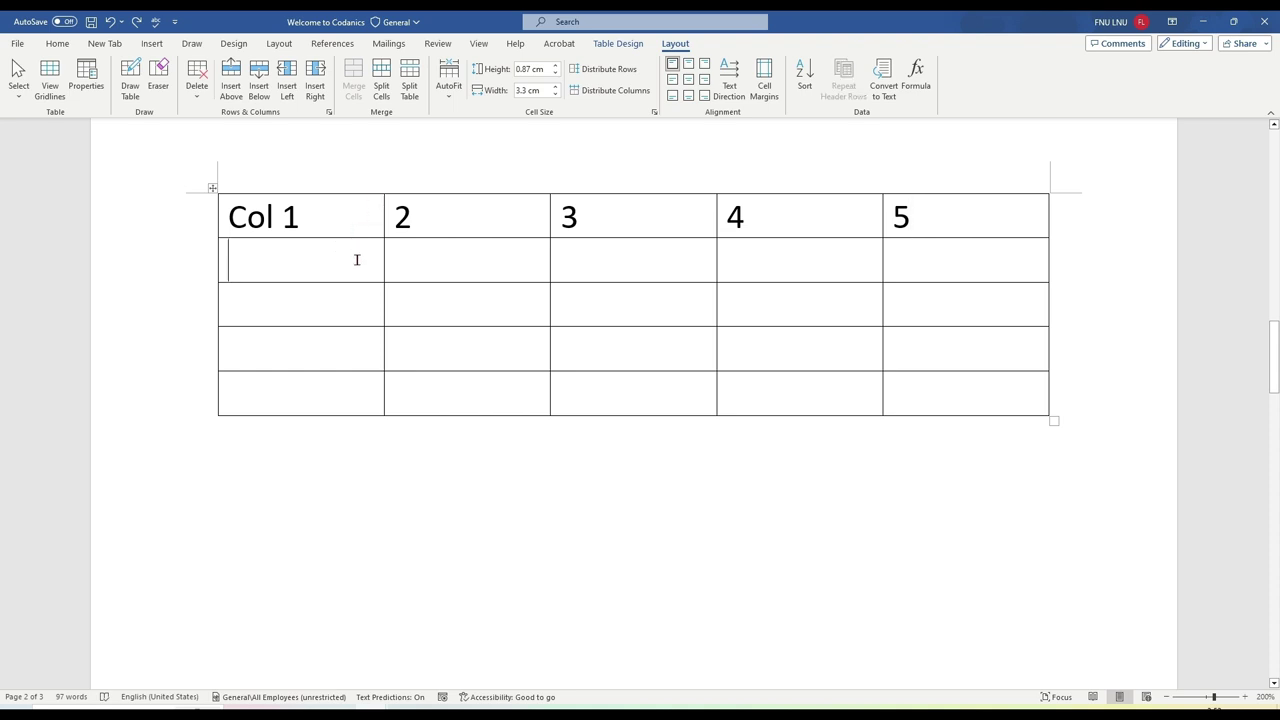
left_click(491, 261)
- Insert blank columns to the right and left of the 2 column
left_click(312, 92)
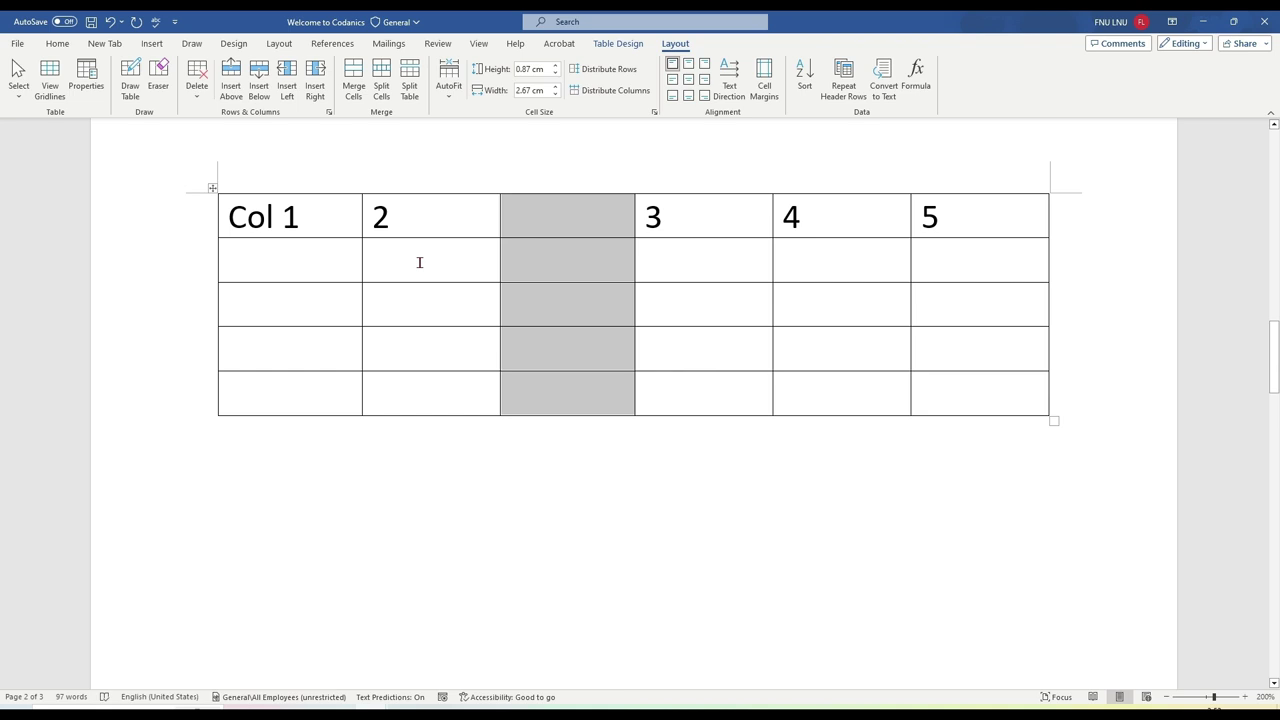
left_click(419, 262)
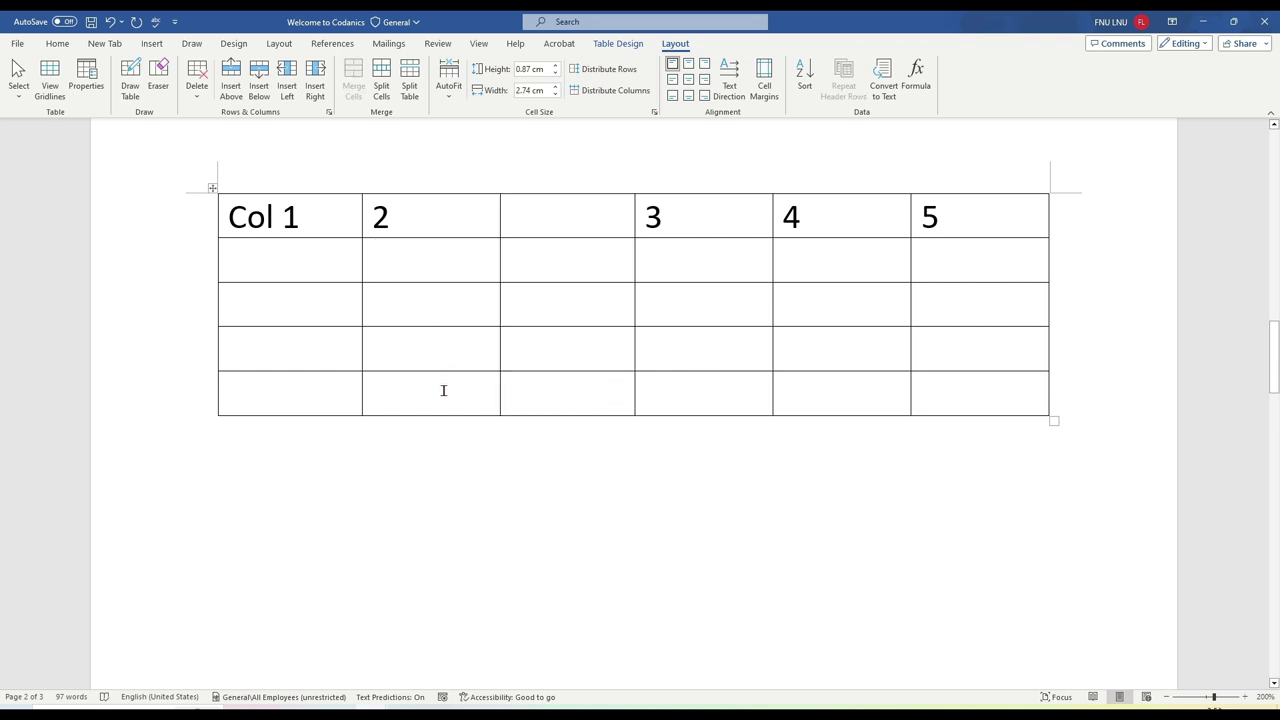
left_click(287, 72)
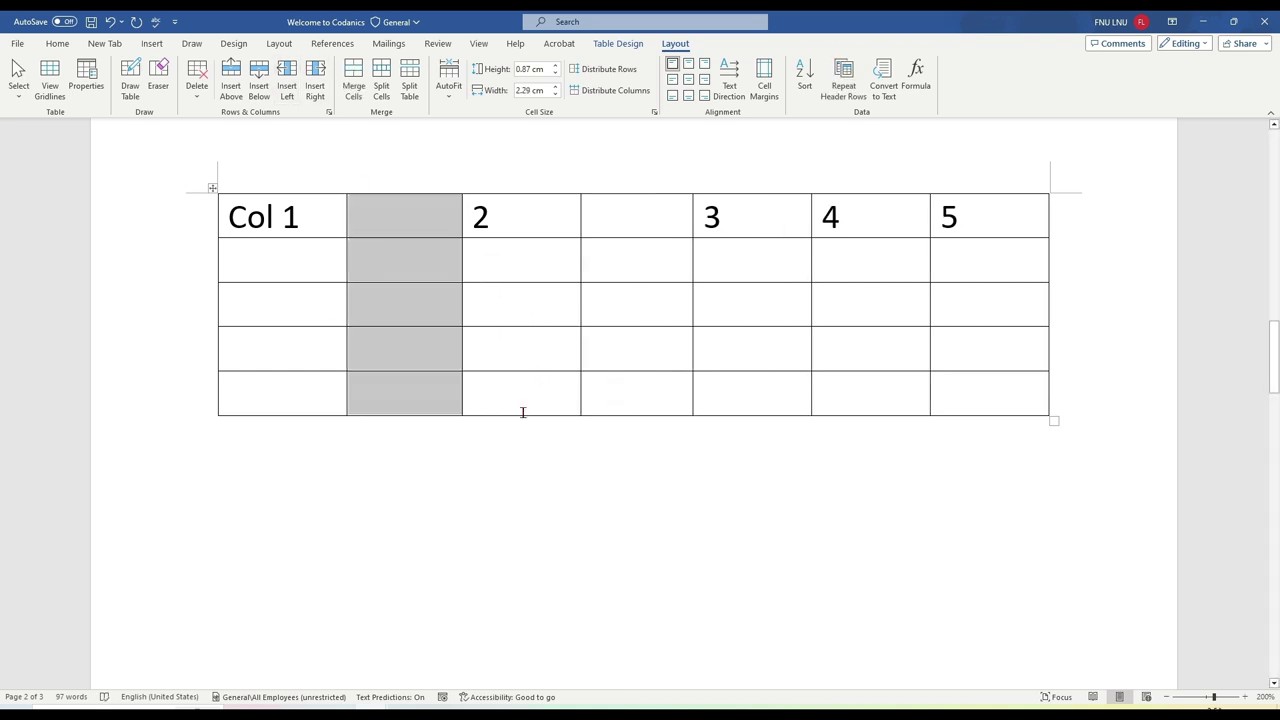
left_click(500, 266)
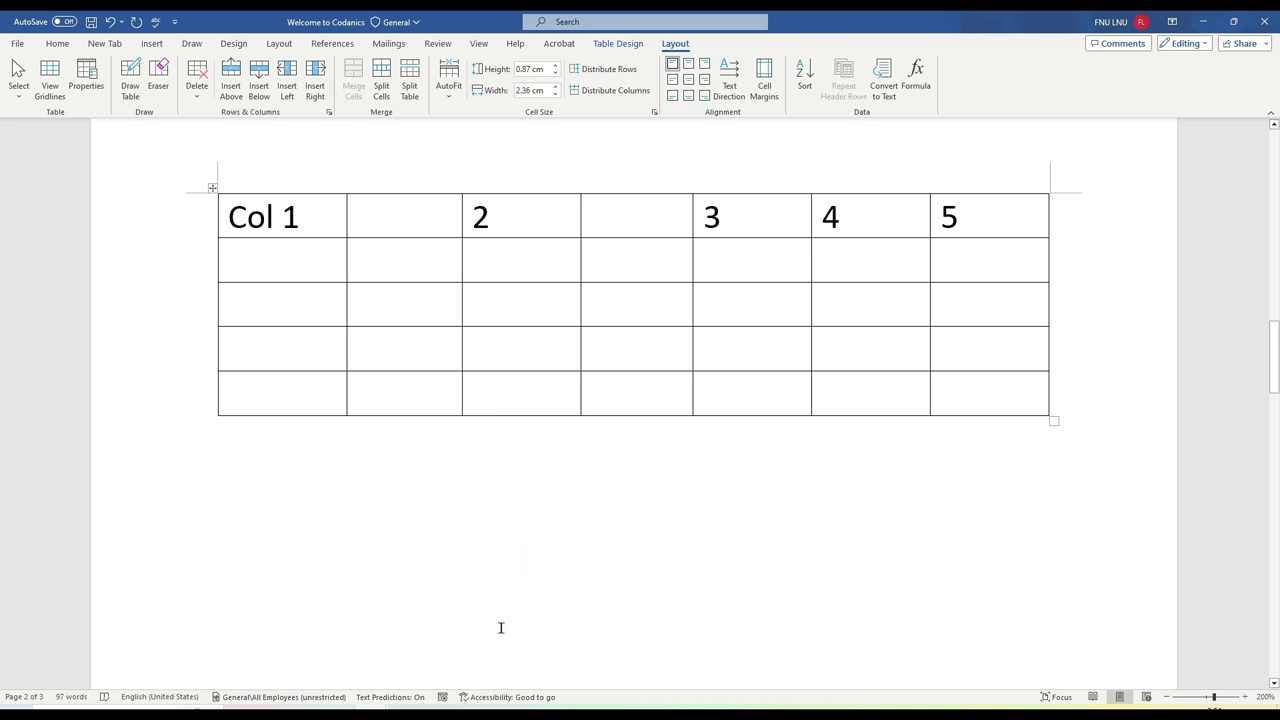
- Add blank rows below the header, below the third row, and between rows four and five
left_click(229, 88)
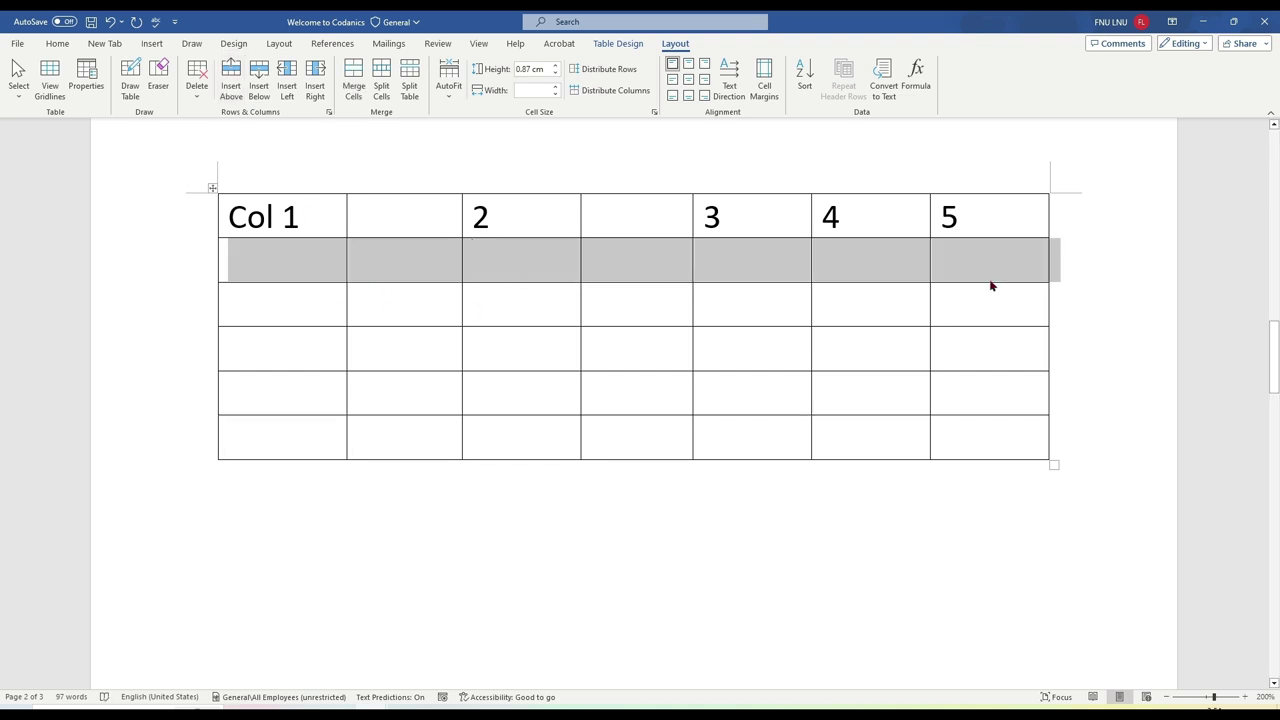
left_click(544, 297)
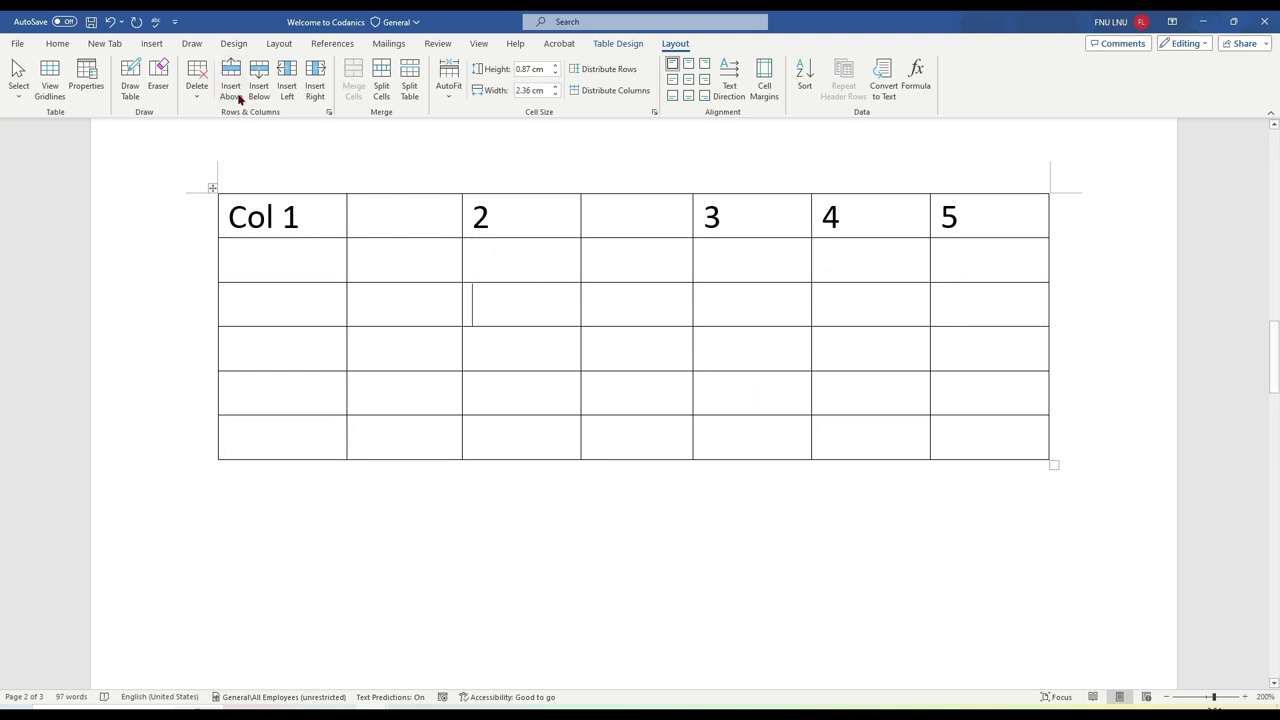
left_click(269, 87)
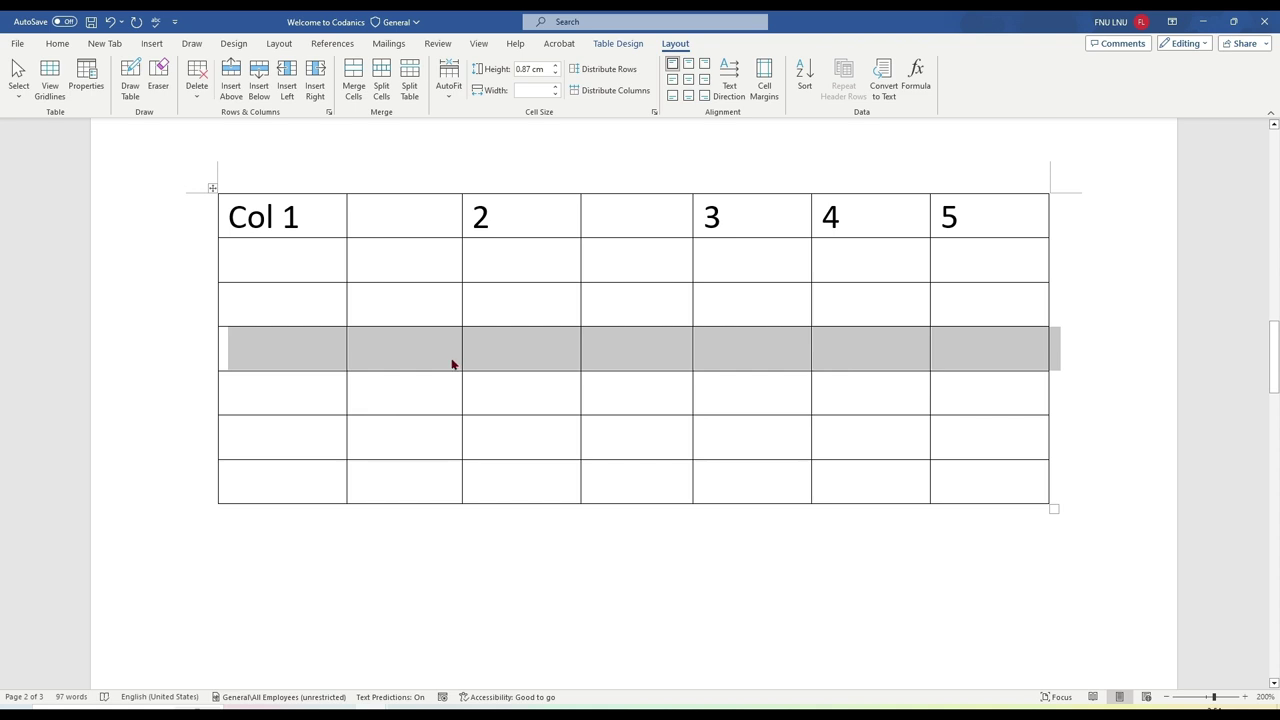
left_click(340, 543)
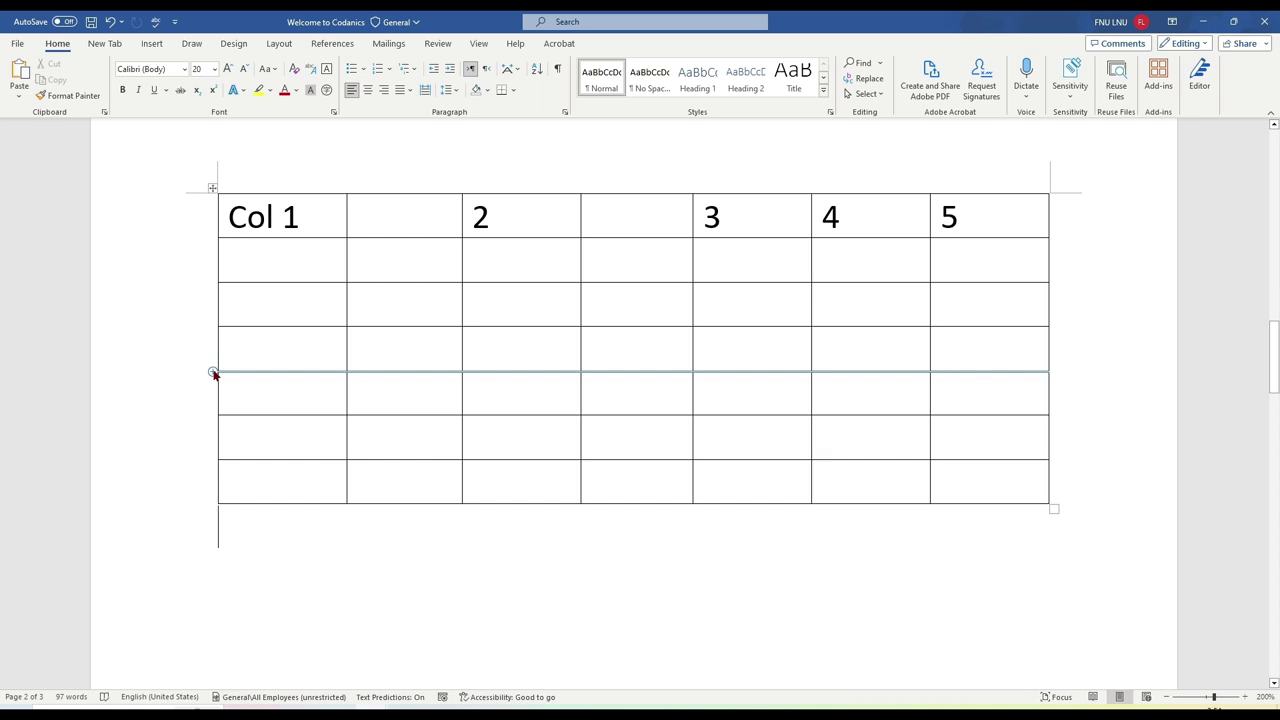
left_click(214, 374)
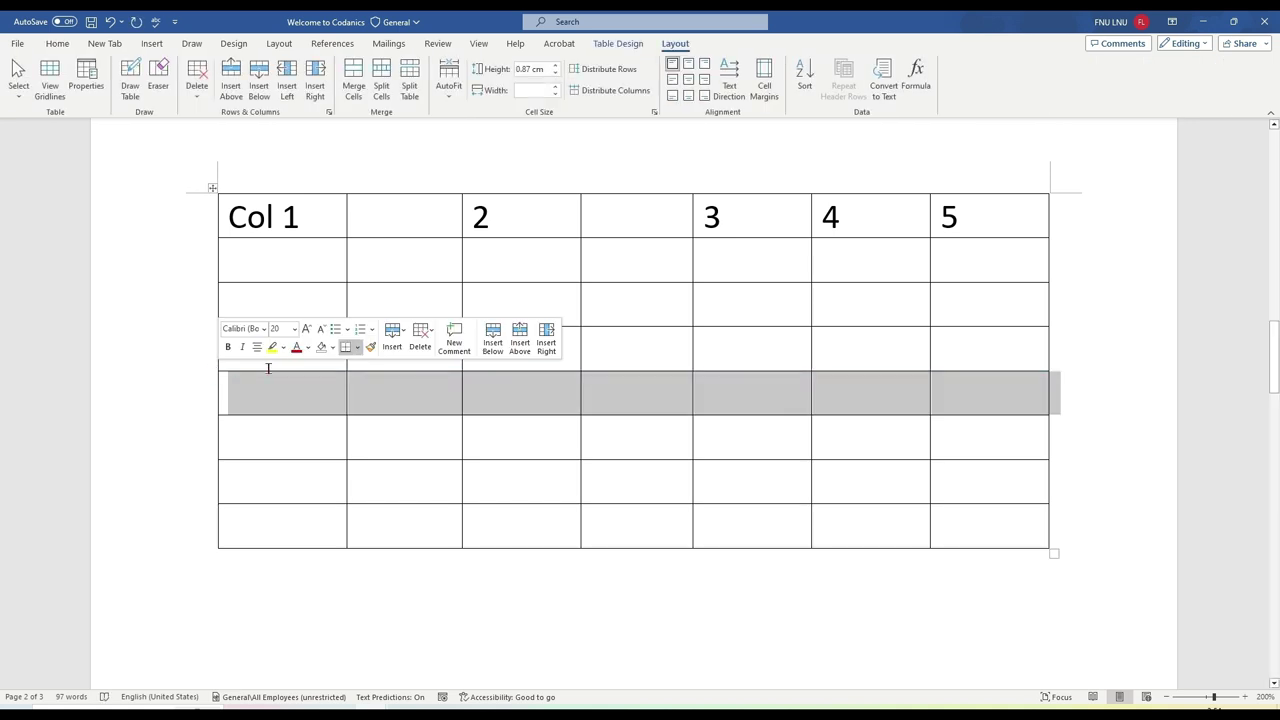